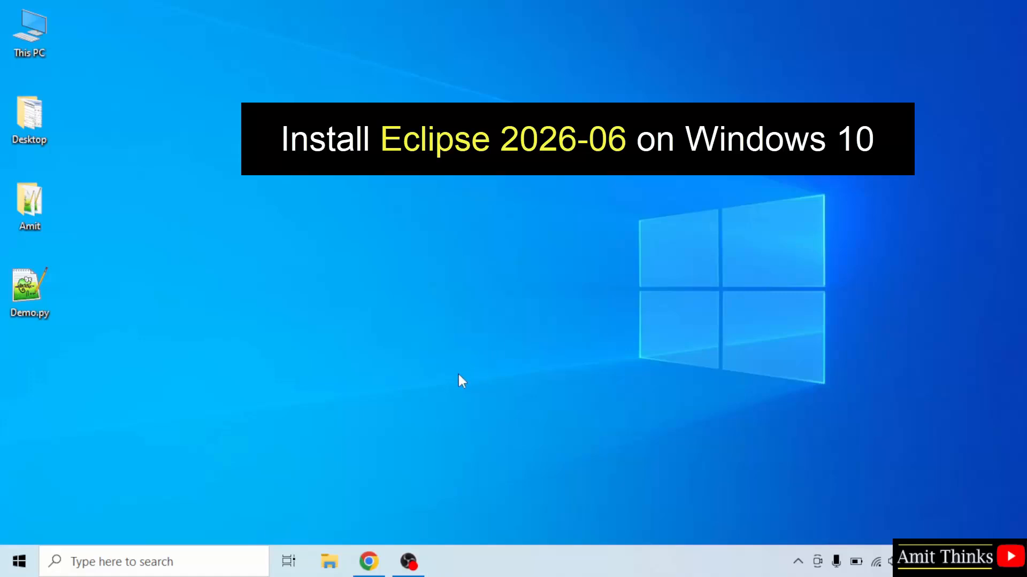
# - Search Google for "eclipse" in Chrome and open the Eclipse Foundation's Eclipse Downloads page
pyautogui.click(368, 561)
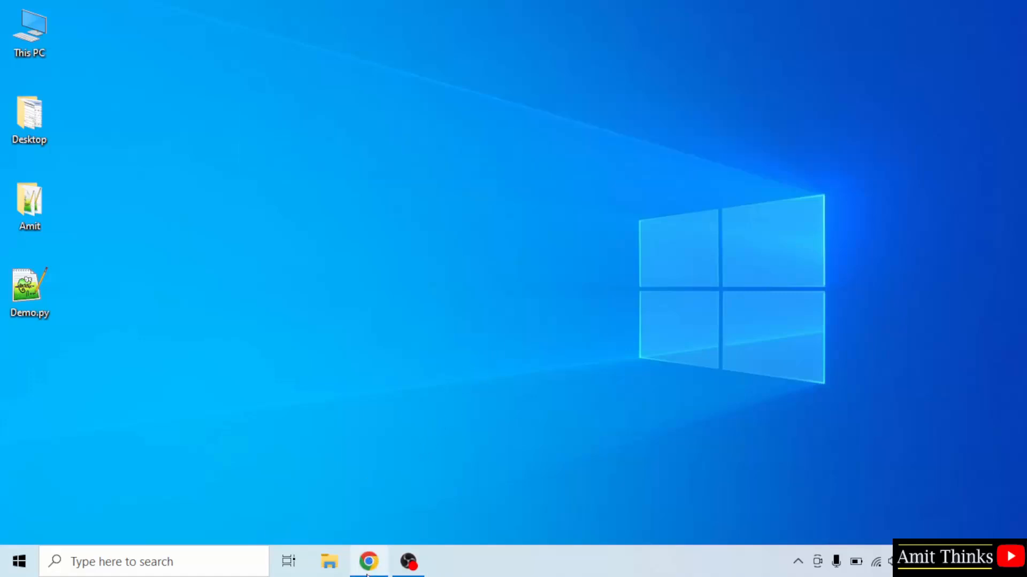
pyautogui.click(438, 308)
pyautogui.write('ecli')
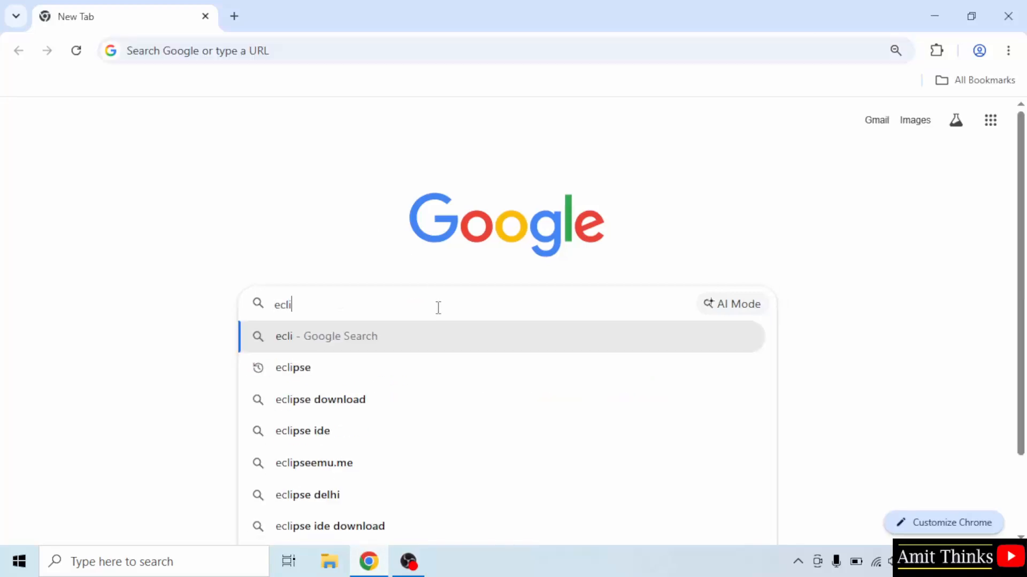
pyautogui.write('pse')
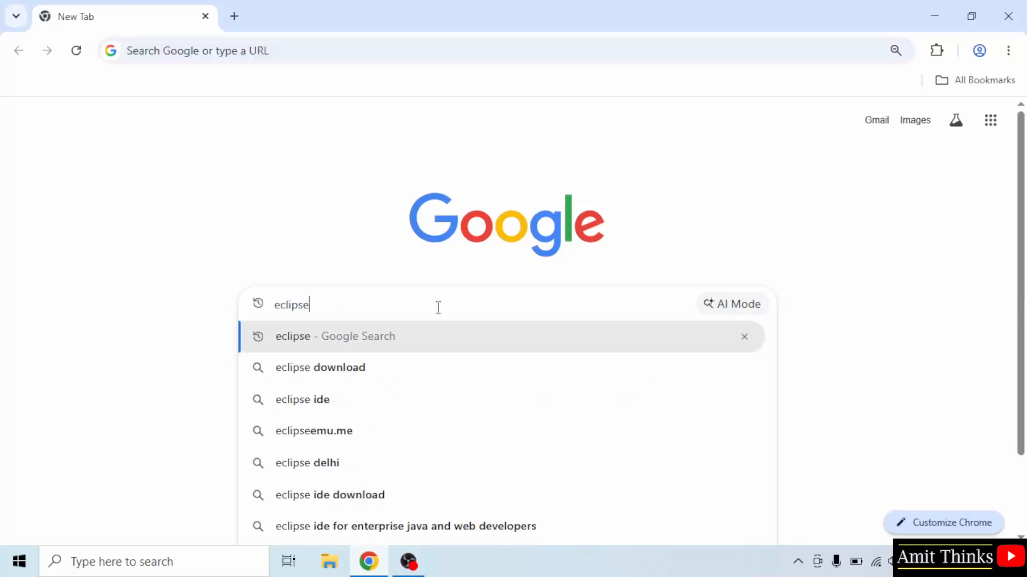
pyautogui.press('Return')
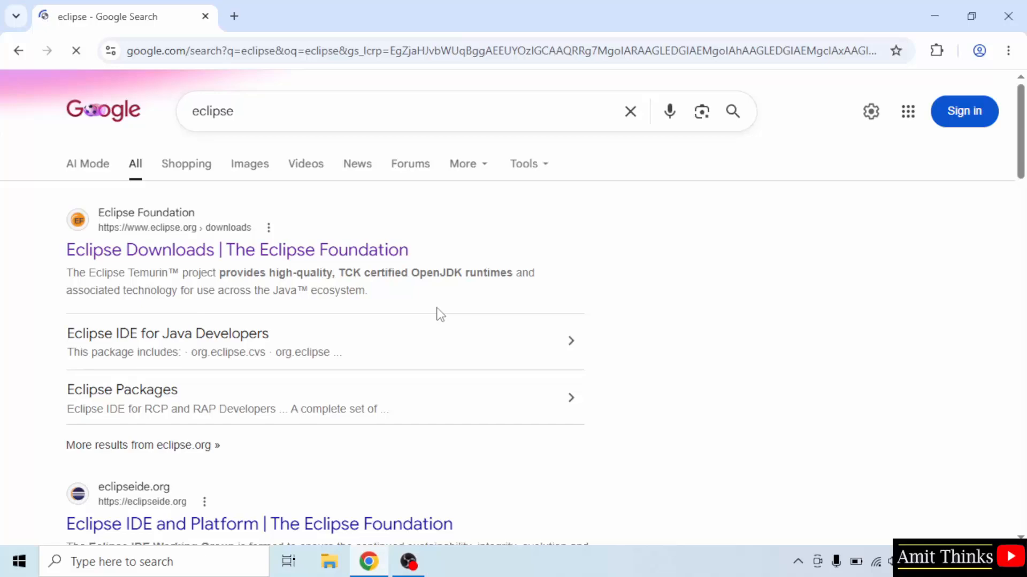
pyautogui.click(278, 252)
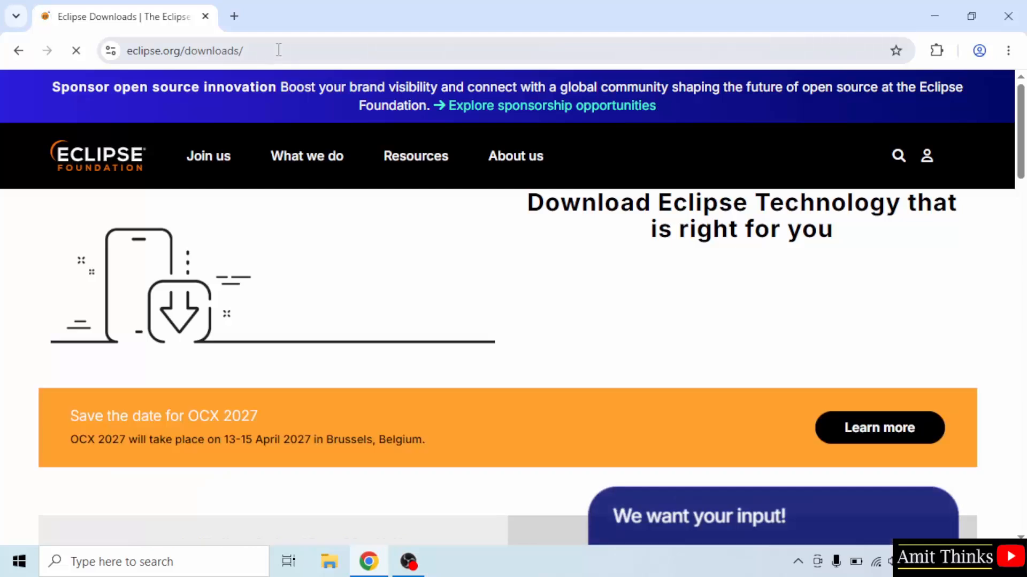
# - Download the x86_64 Eclipse IDE installer, eclipse-inst-jre-win64.exe, from the Eclipse downloads page
pyautogui.click(277, 49)
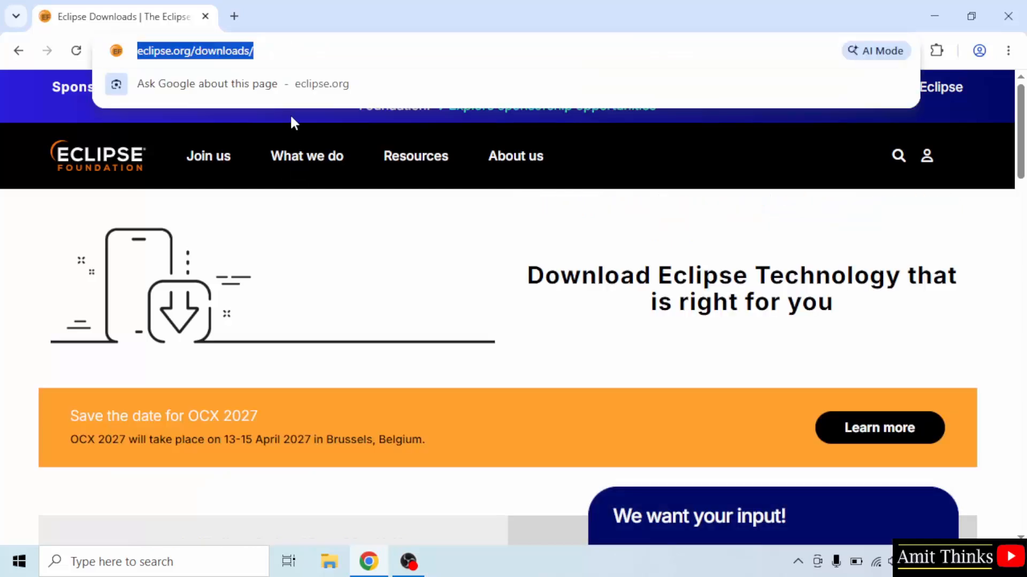
pyautogui.click(365, 287)
pyautogui.moveTo(1022, 165); pyautogui.dragTo(1025, 249)
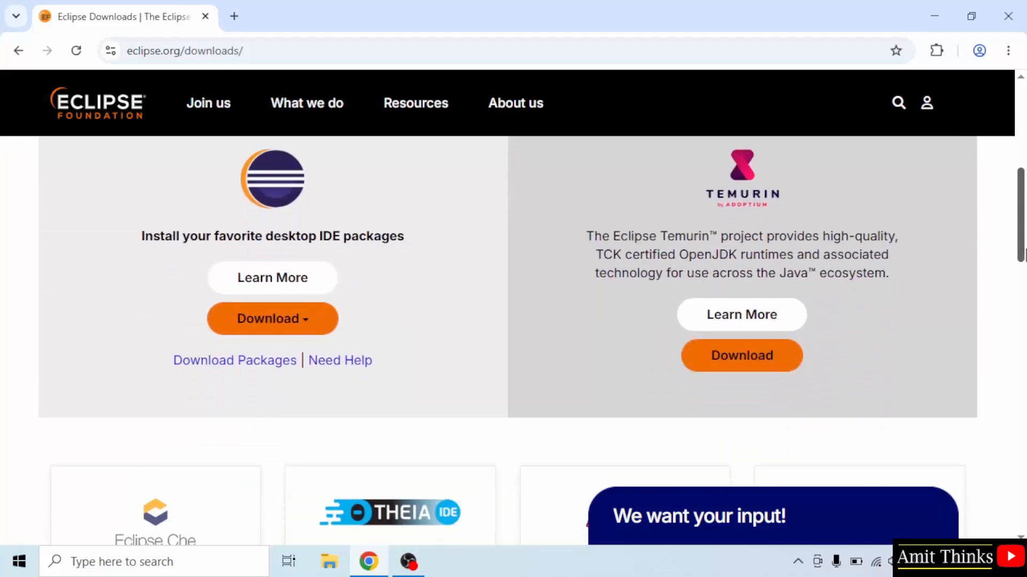
pyautogui.click(322, 328)
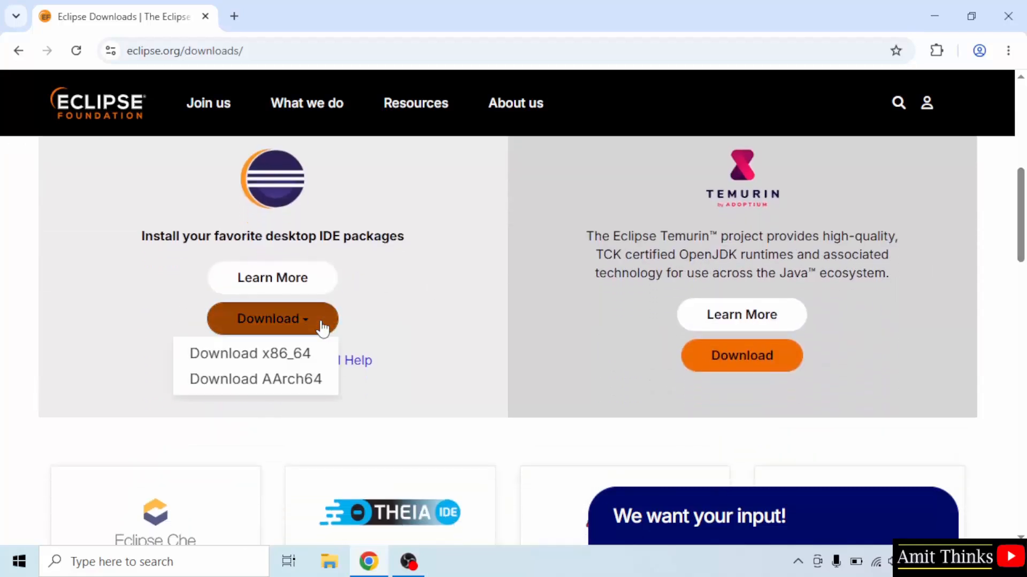
pyautogui.click(313, 365)
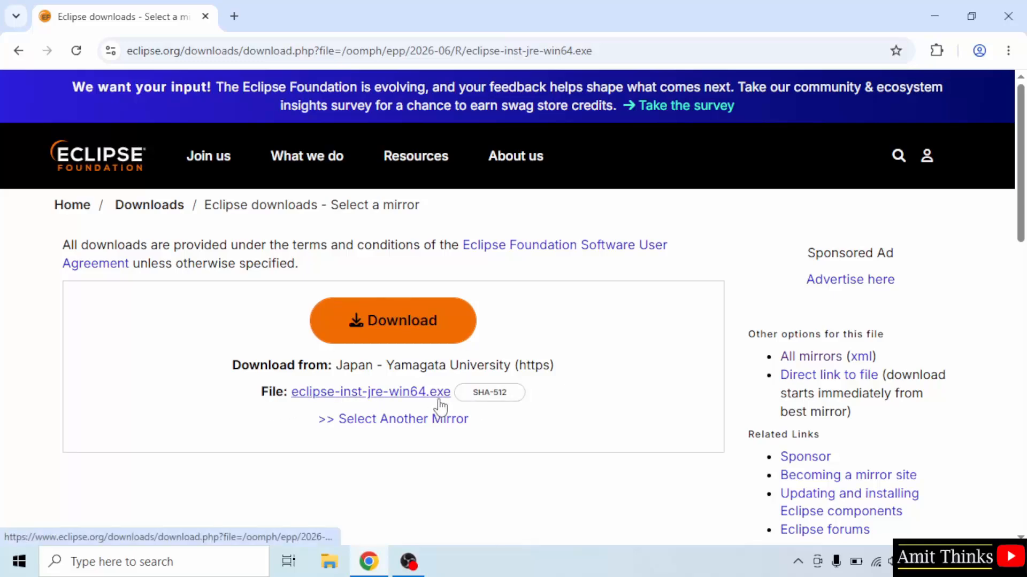
pyautogui.click(392, 394)
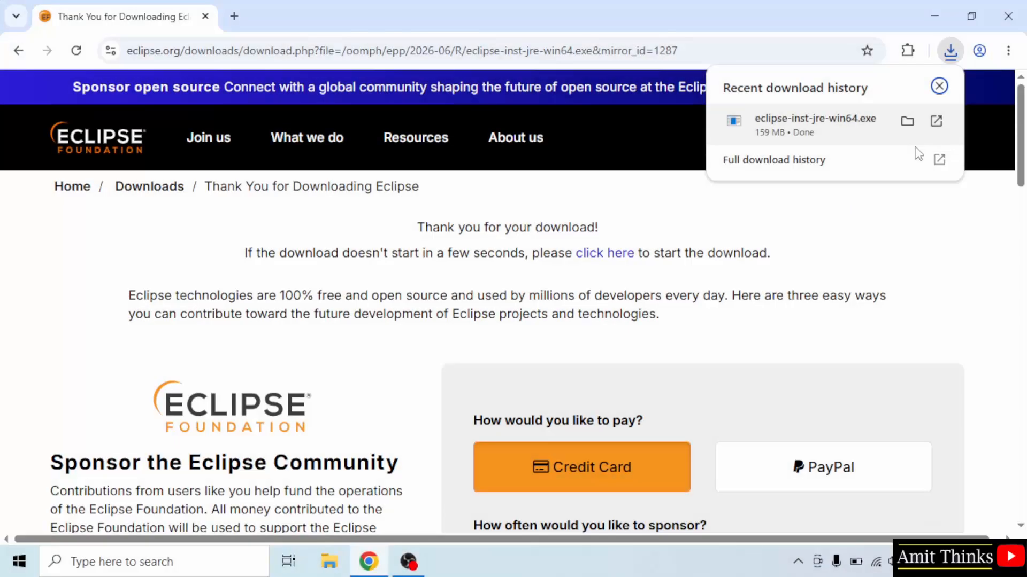
# - Run the downloaded eclipse-inst-jre-win64.exe installer and minimize the browser window
pyautogui.rightClick(856, 140)
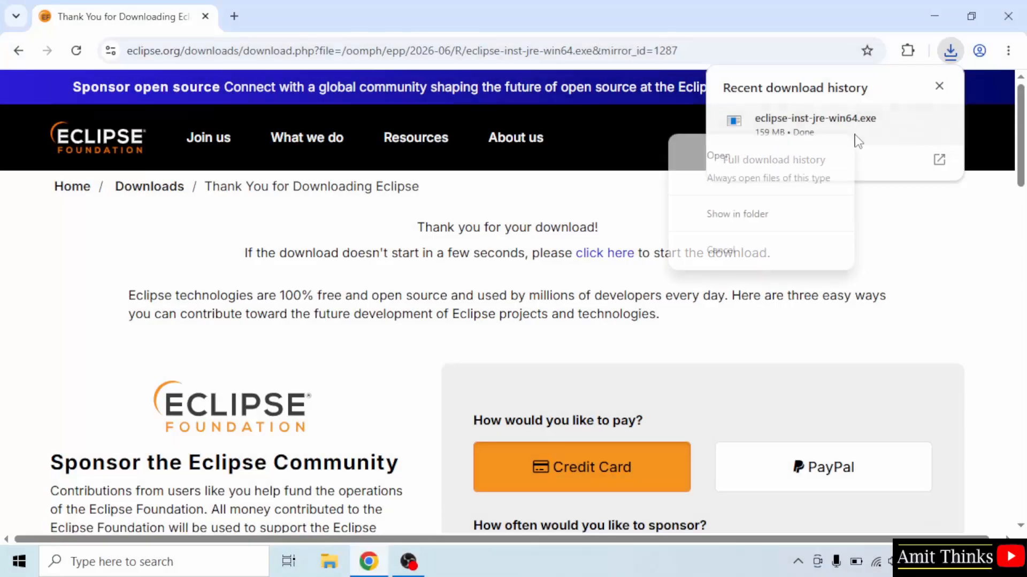
pyautogui.click(818, 156)
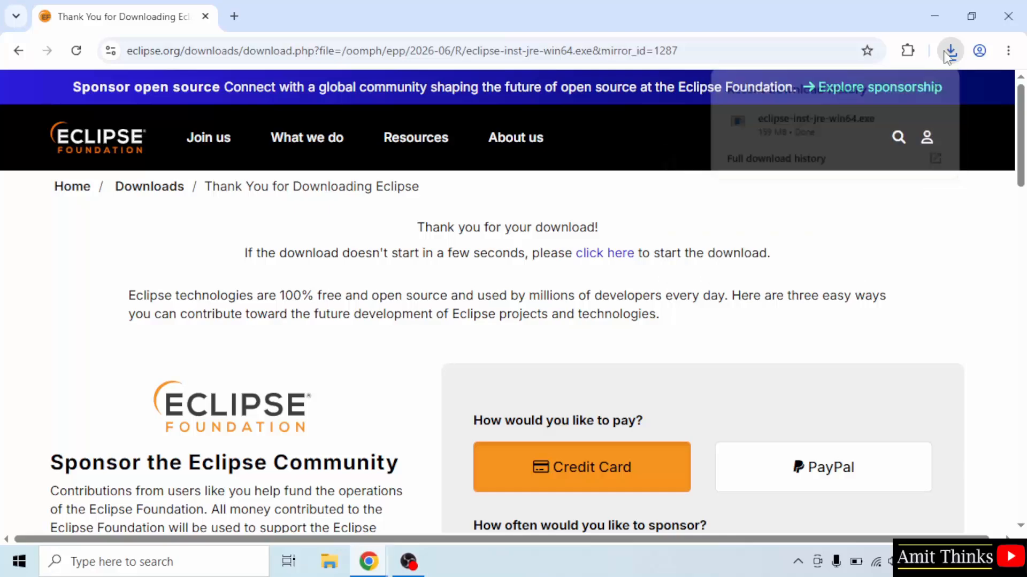
pyautogui.click(944, 14)
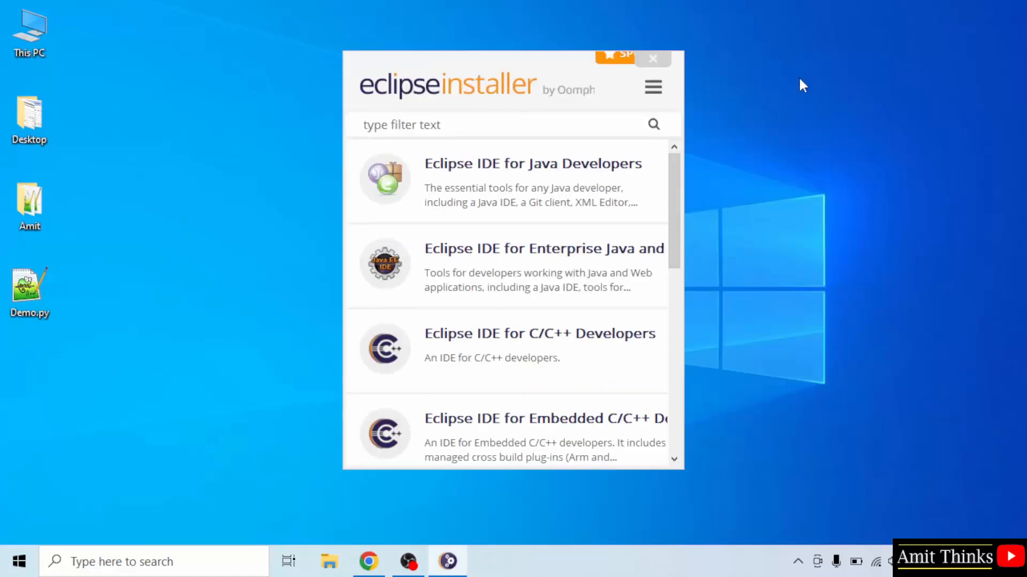
# - Install Eclipse IDE for Java Developers with JRE 26.0.1, accepting the Eclipse Foundation Software User Agreement
pyautogui.click(505, 208)
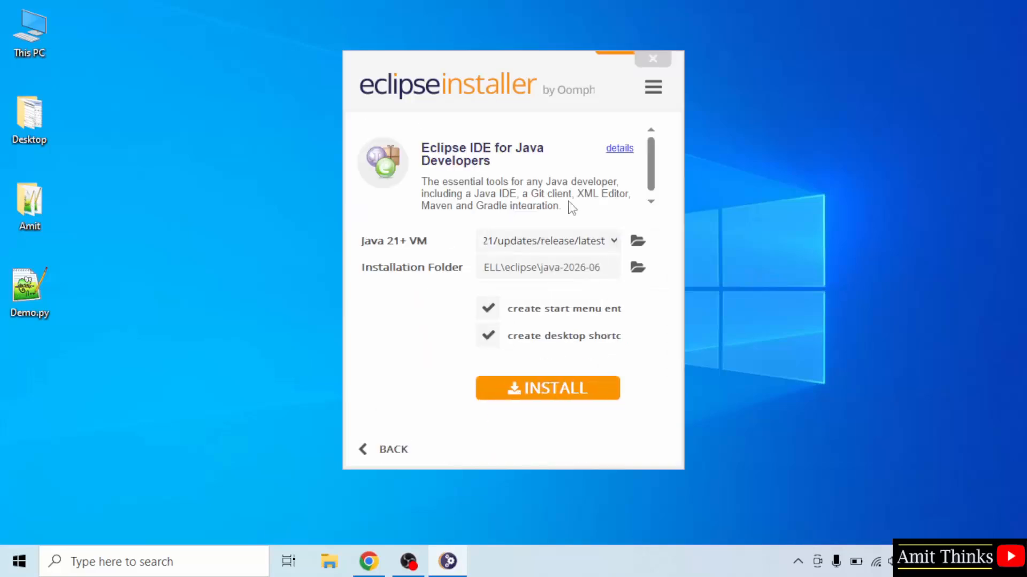
pyautogui.moveTo(684, 216); pyautogui.dragTo(880, 230)
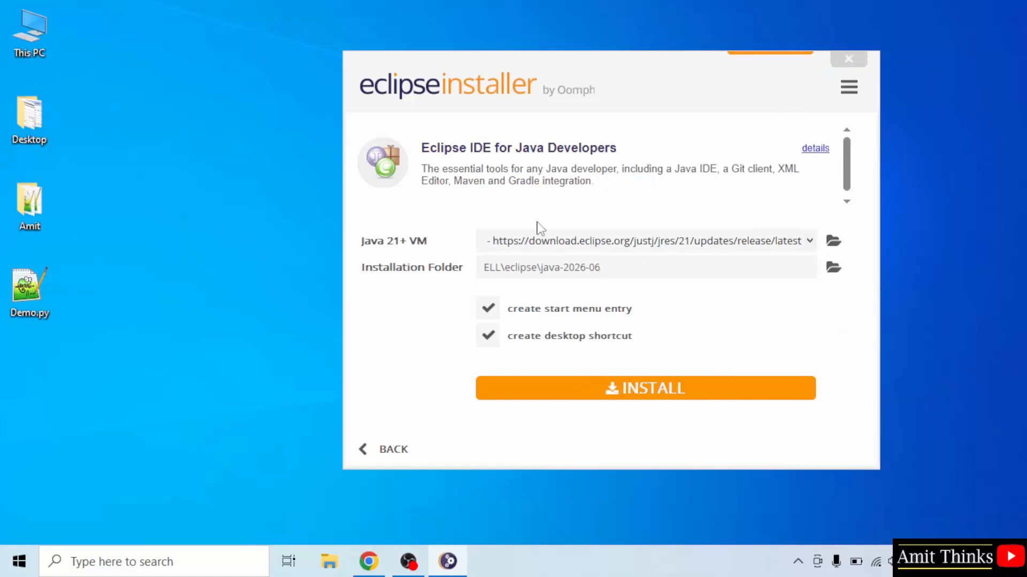
pyautogui.click(811, 244)
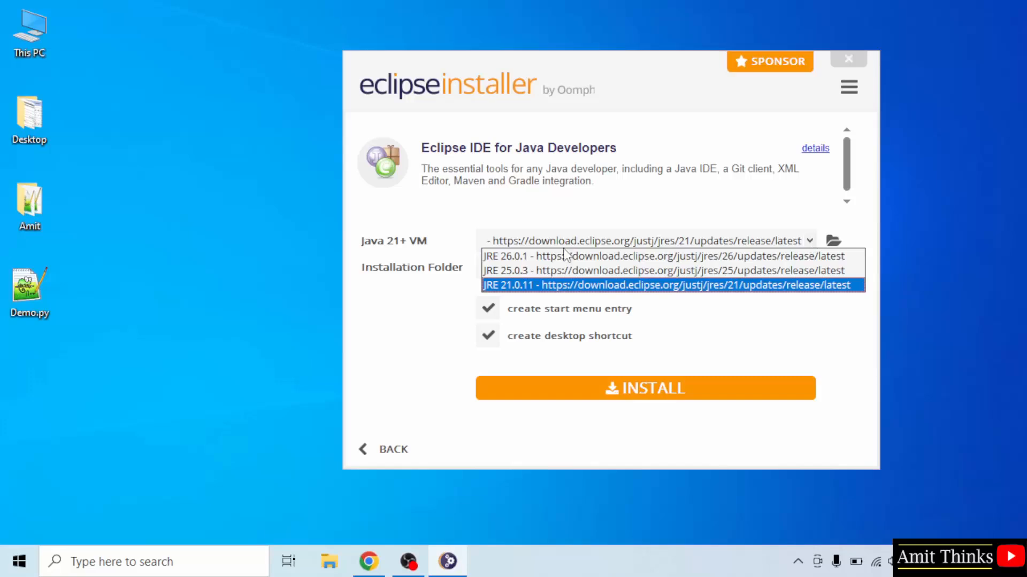
pyautogui.click(519, 258)
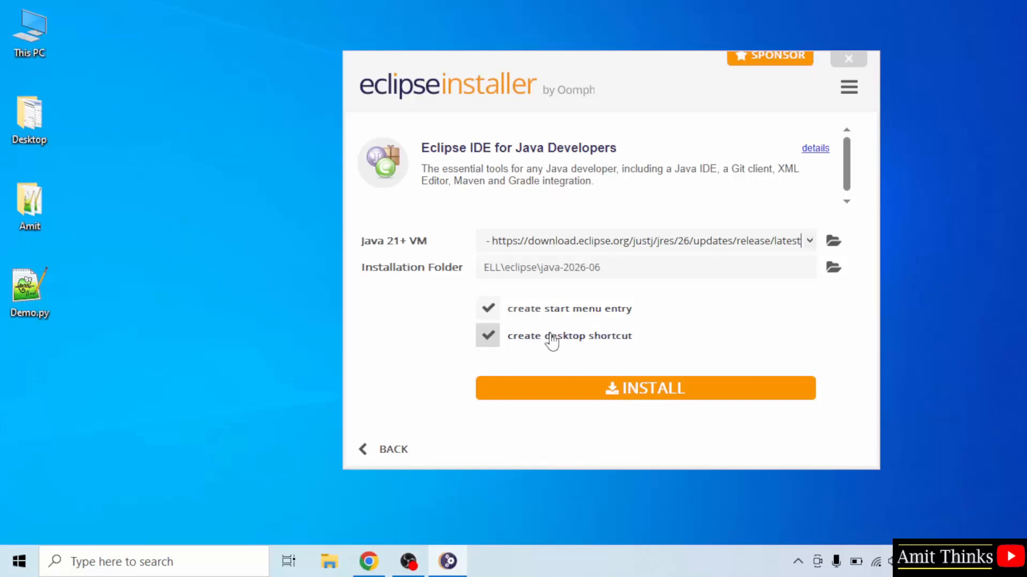
pyautogui.click(643, 392)
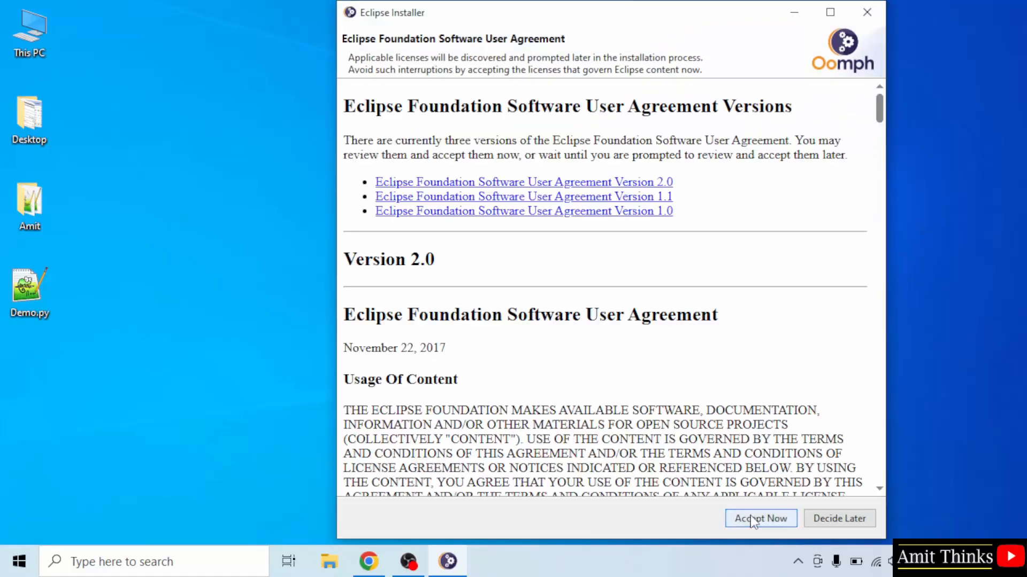
pyautogui.click(753, 519)
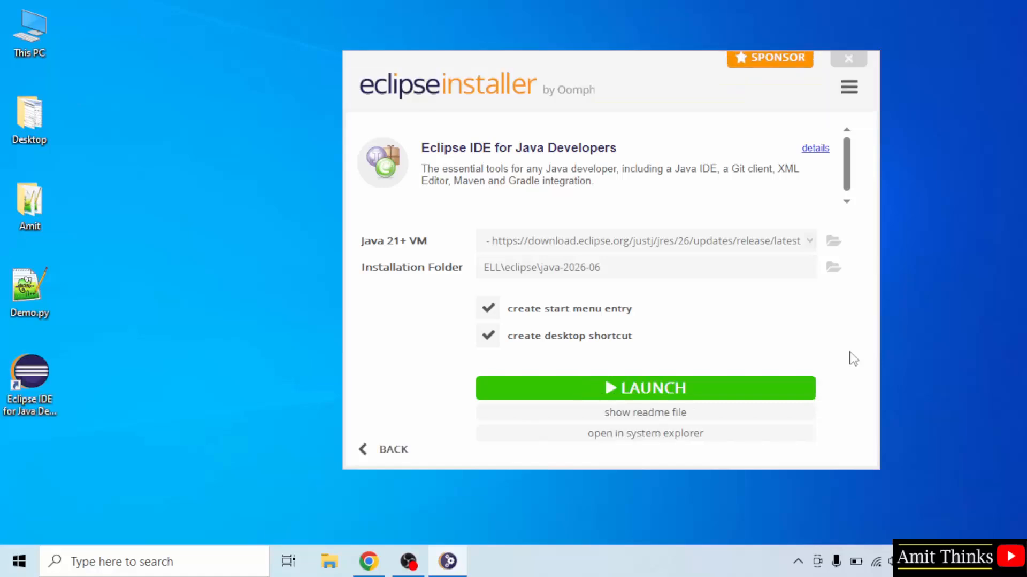
# - Launch the installed Eclipse IDE with the workspace C:\Users\DELL\eclipse-workspace and maximize its window
pyautogui.click(52, 396)
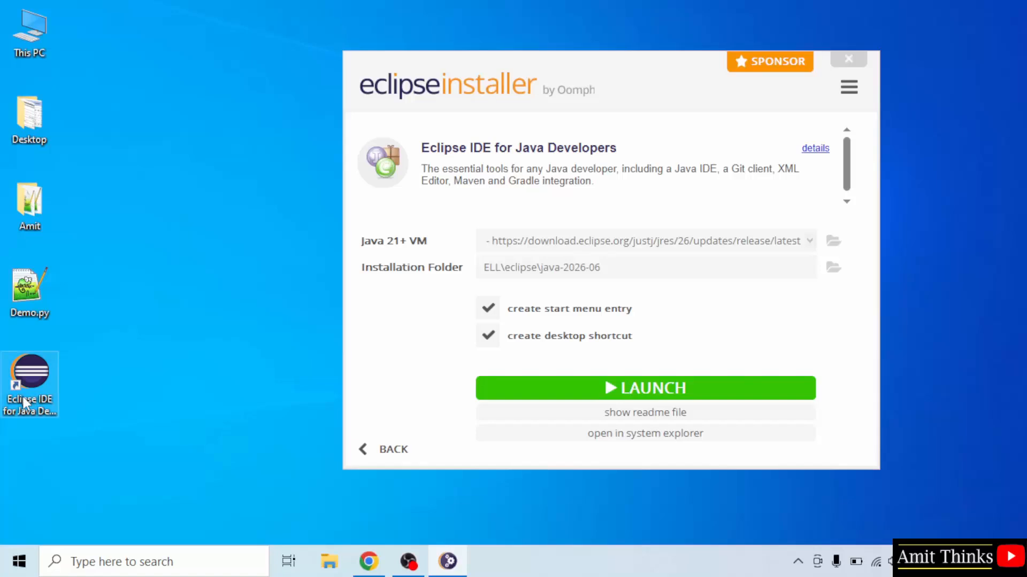
pyautogui.click(699, 392)
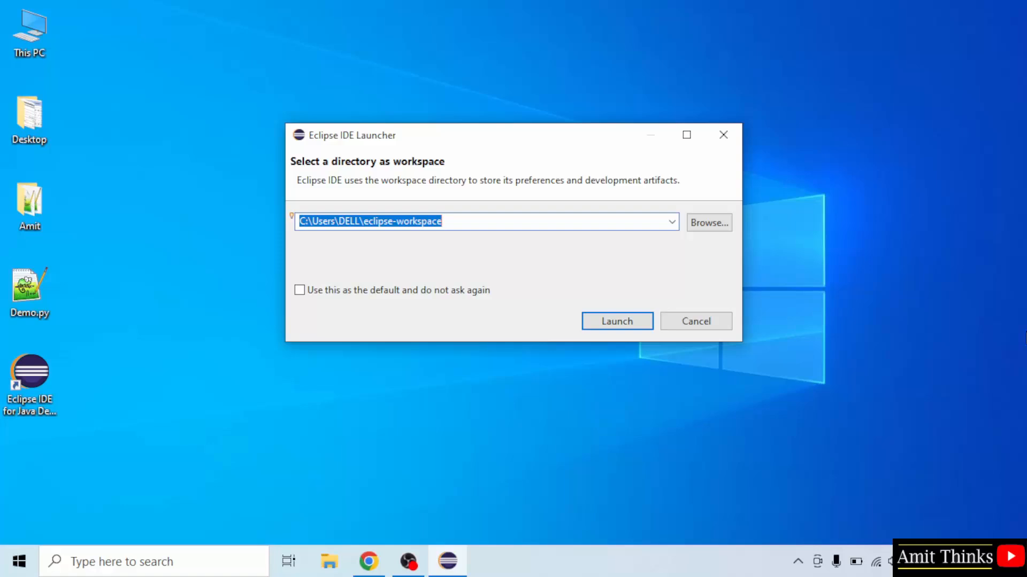
pyautogui.click(465, 226)
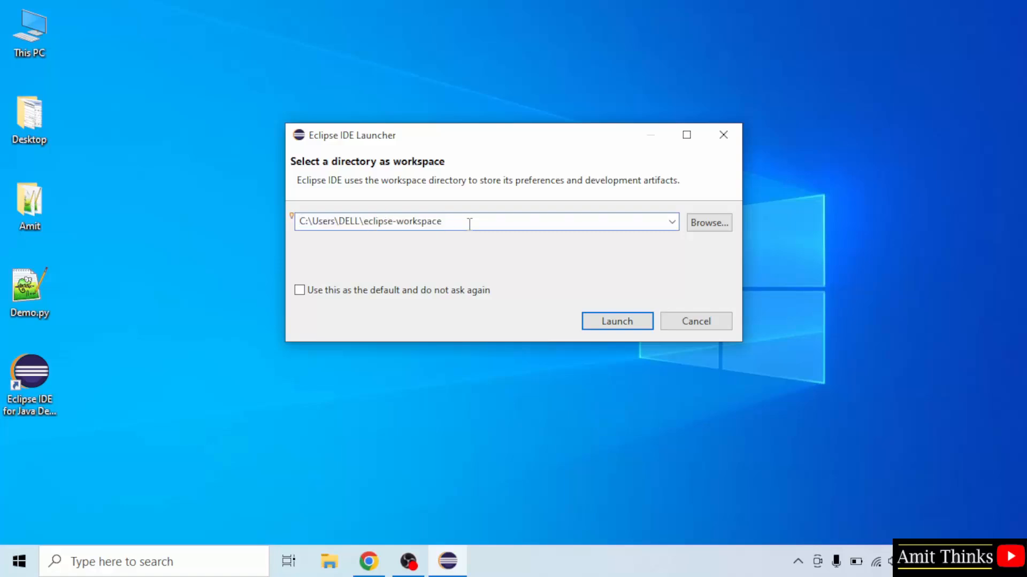
pyautogui.moveTo(470, 224); pyautogui.dragTo(281, 225)
pyautogui.click(490, 224)
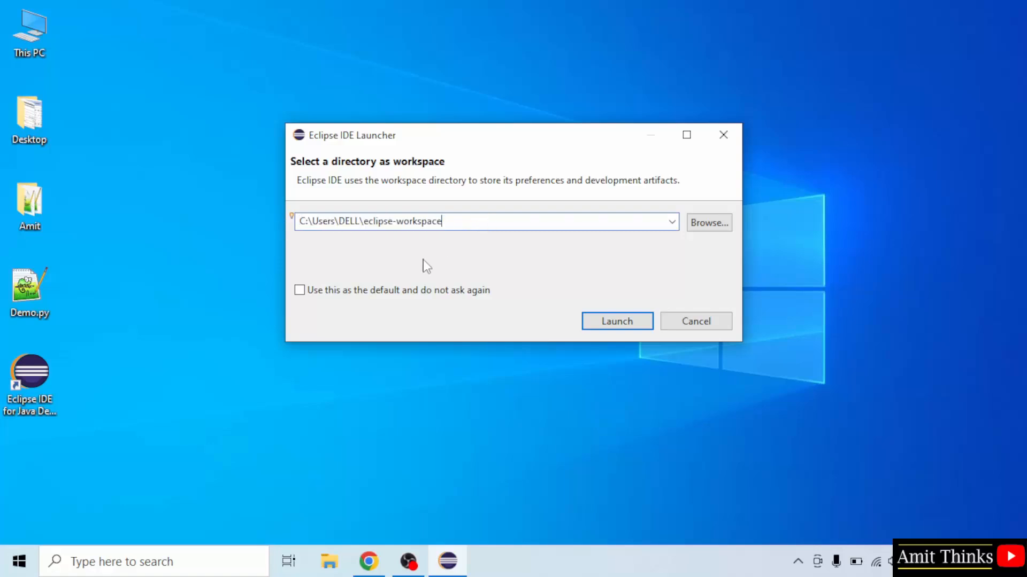
pyautogui.click(310, 295)
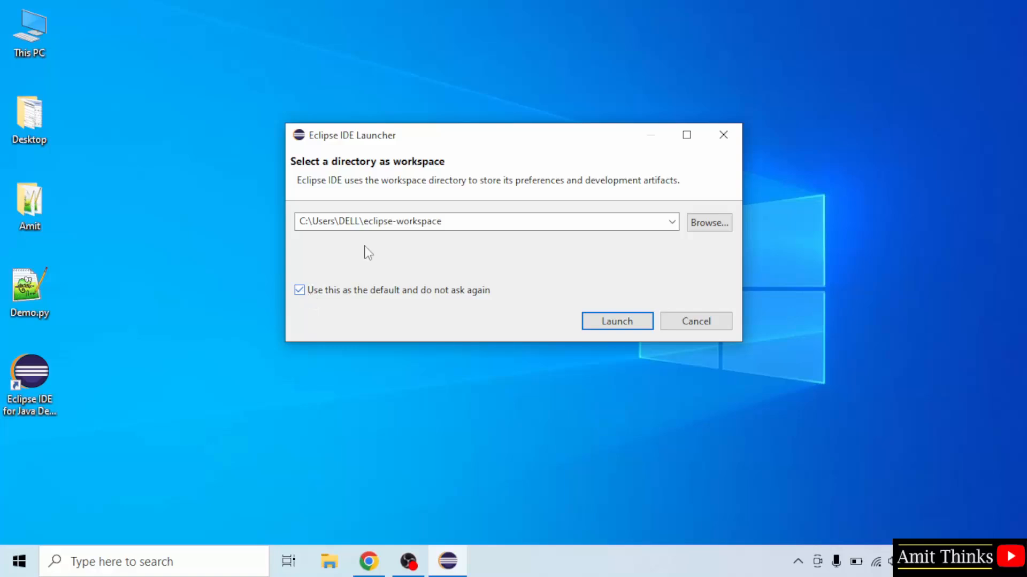
pyautogui.click(465, 222)
pyautogui.click(473, 221)
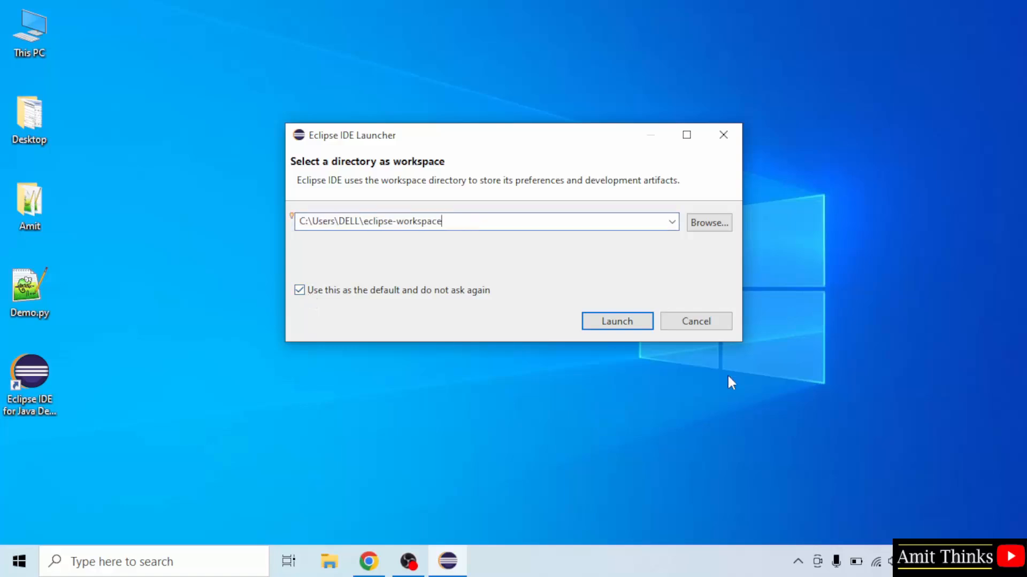
pyautogui.click(620, 326)
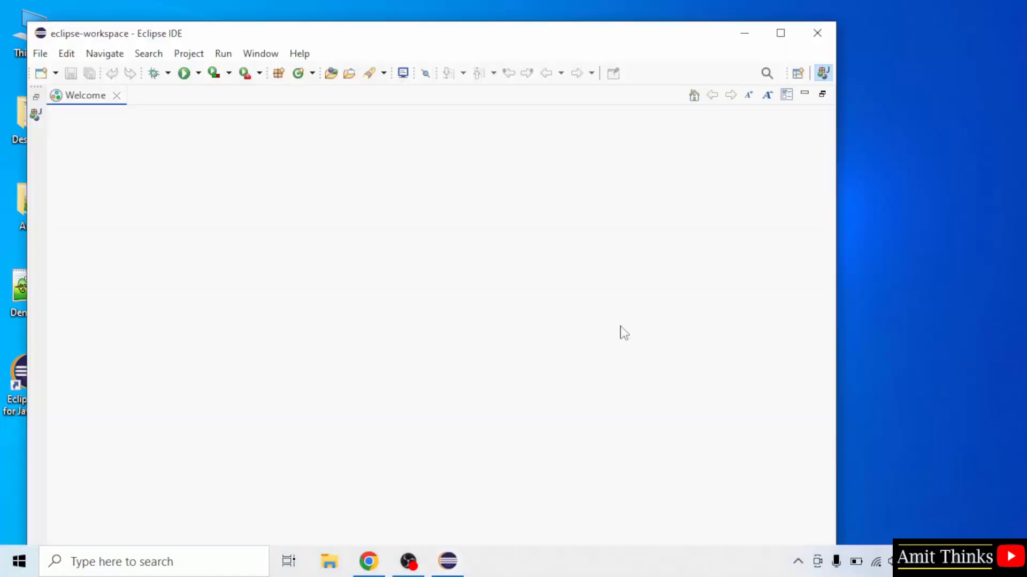
pyautogui.click(780, 34)
# - Create a Java project named AmitApplication without a module-info.java file, and close the Welcome page
pyautogui.click(12, 27)
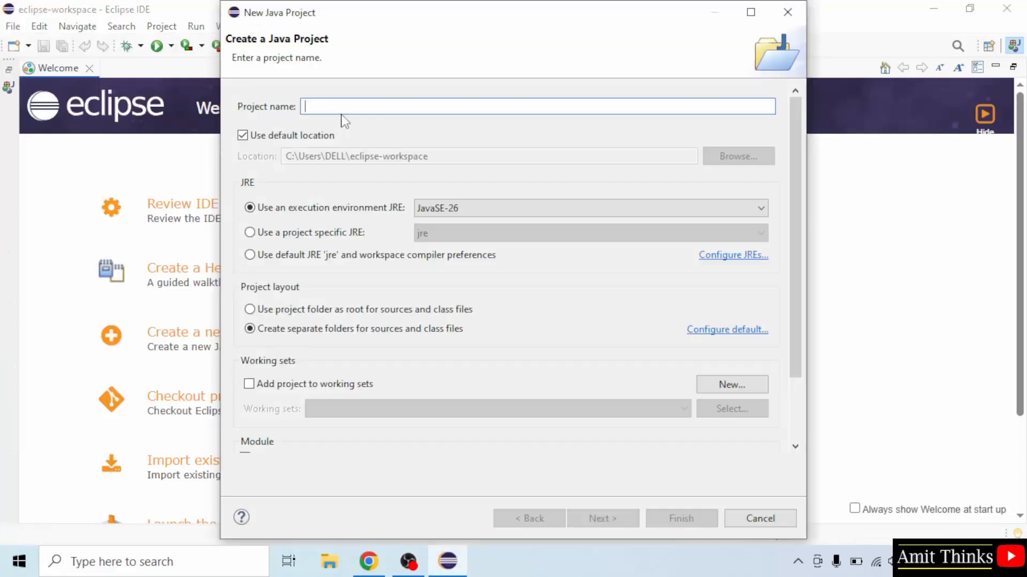
pyautogui.write('A')
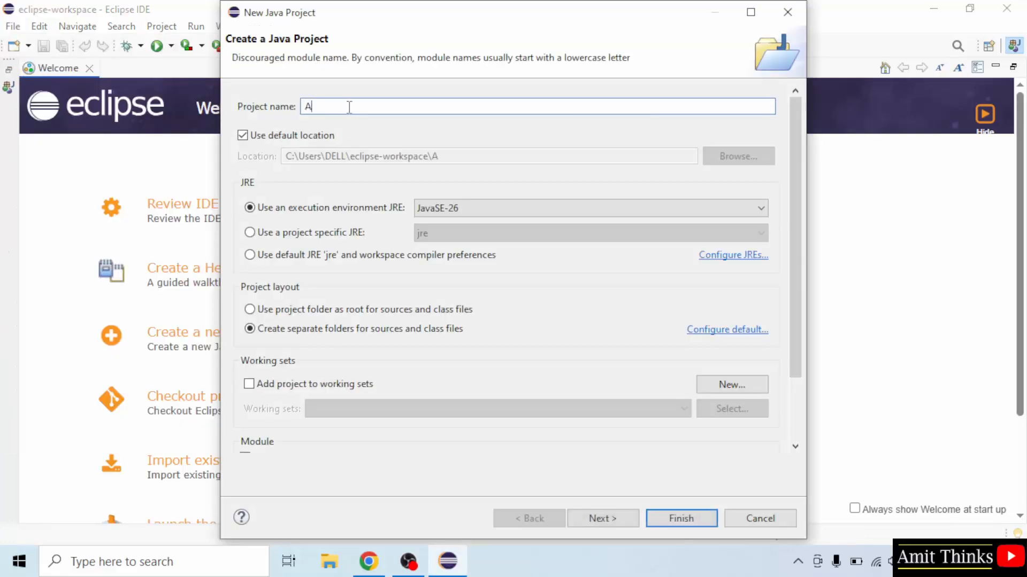
pyautogui.write('mitApp')
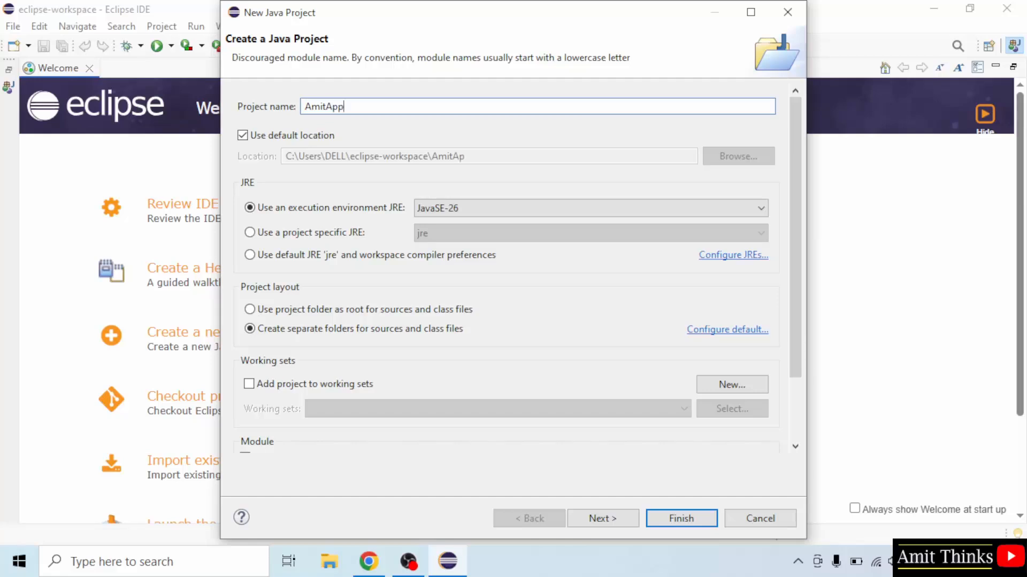
pyautogui.write('lication')
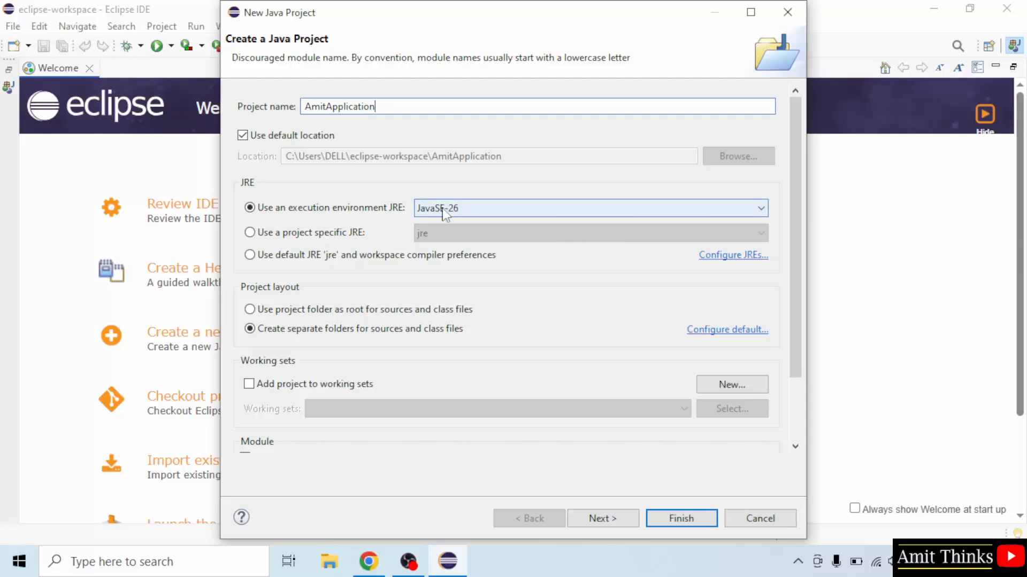
pyautogui.scroll(-3, 517, 310)
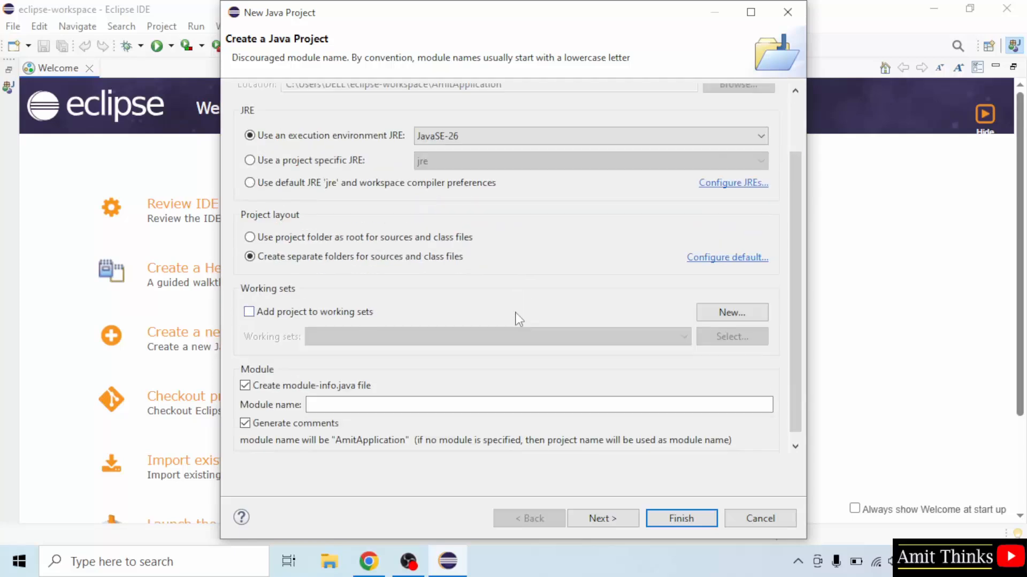
pyautogui.click(246, 387)
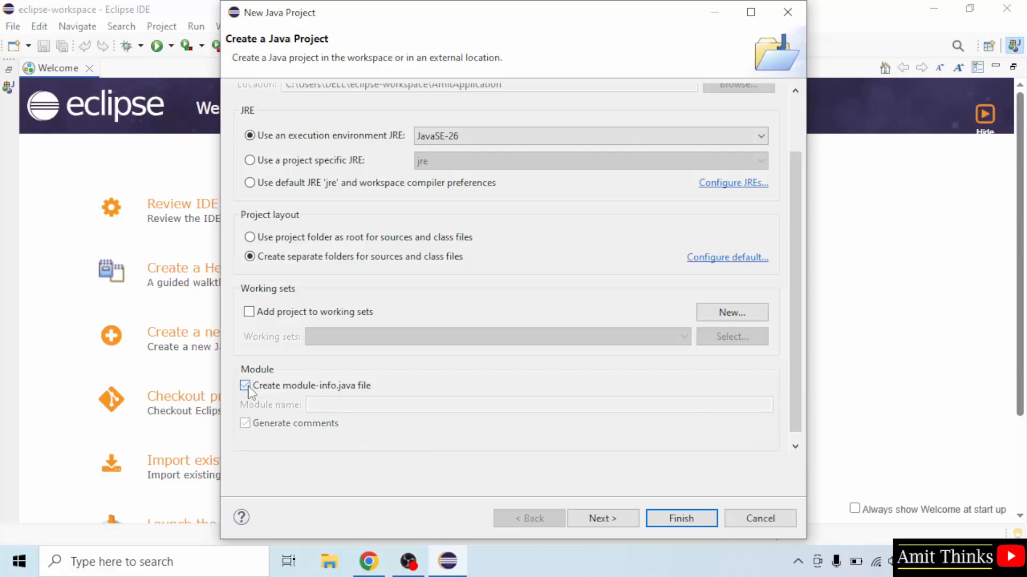
pyautogui.click(611, 521)
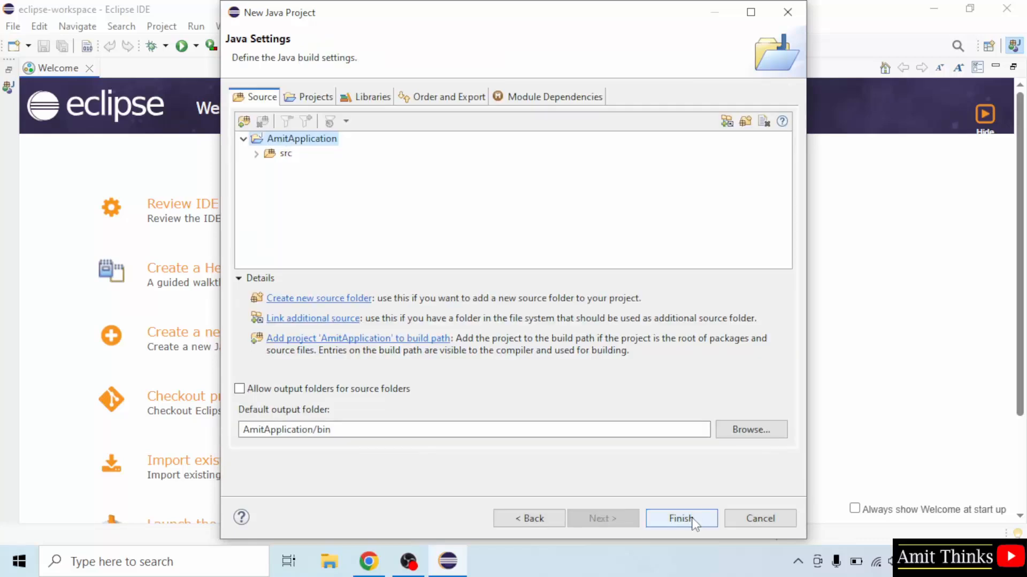
pyautogui.click(694, 523)
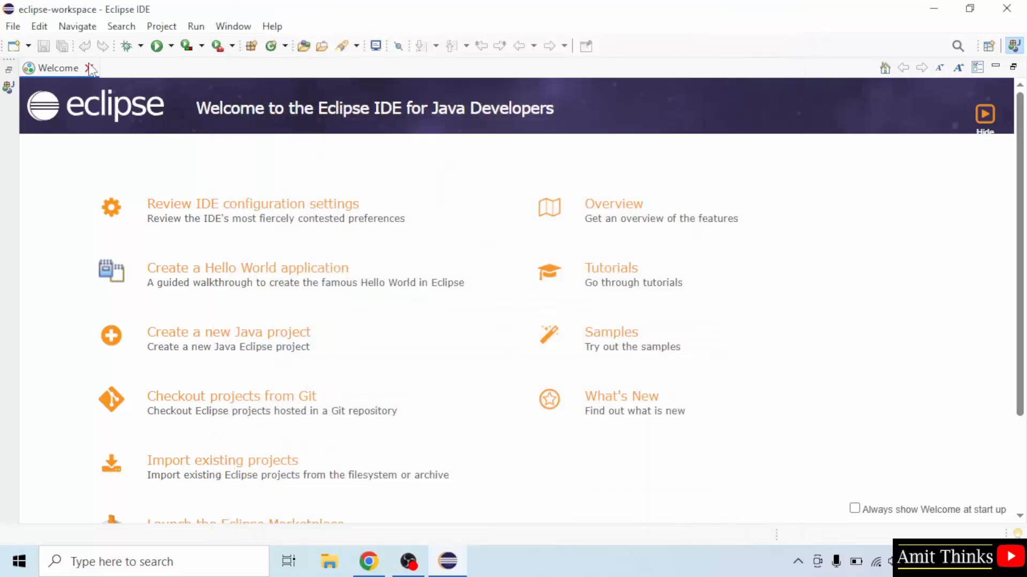
pyautogui.click(89, 68)
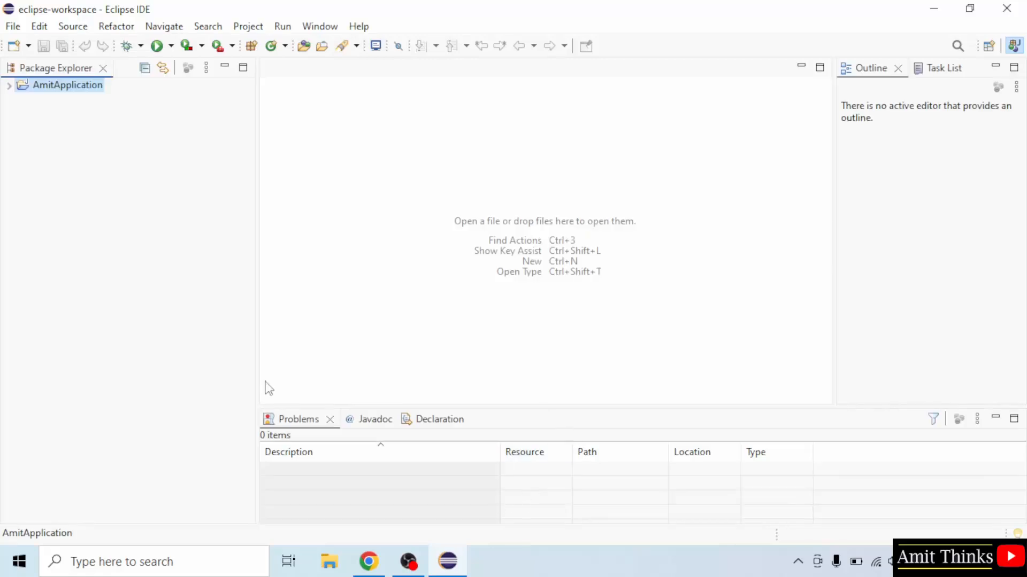
# - Start a new Java class named Demo in the src folder of the AmitApplication project
pyautogui.click(9, 86)
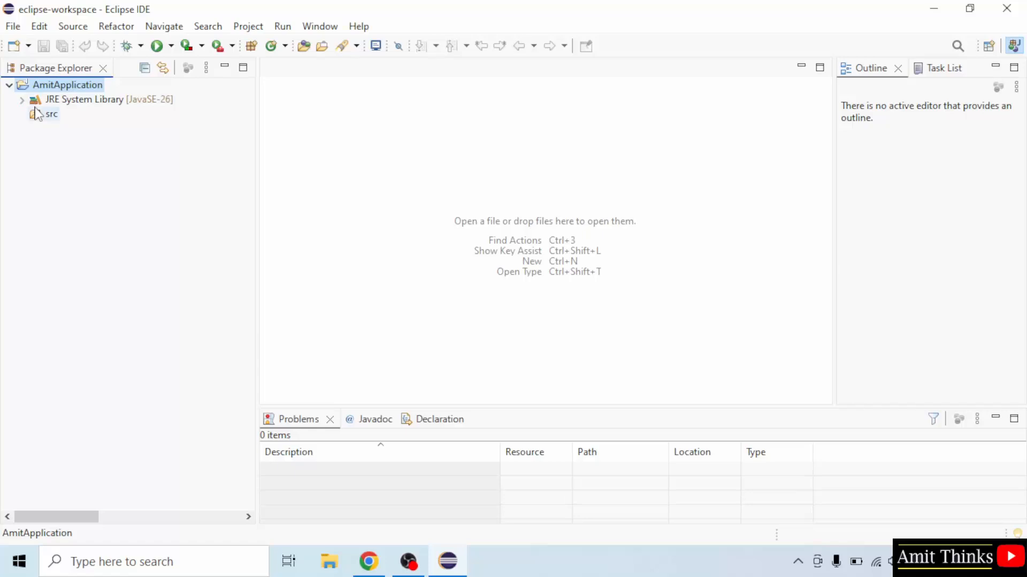
pyautogui.rightClick(77, 91)
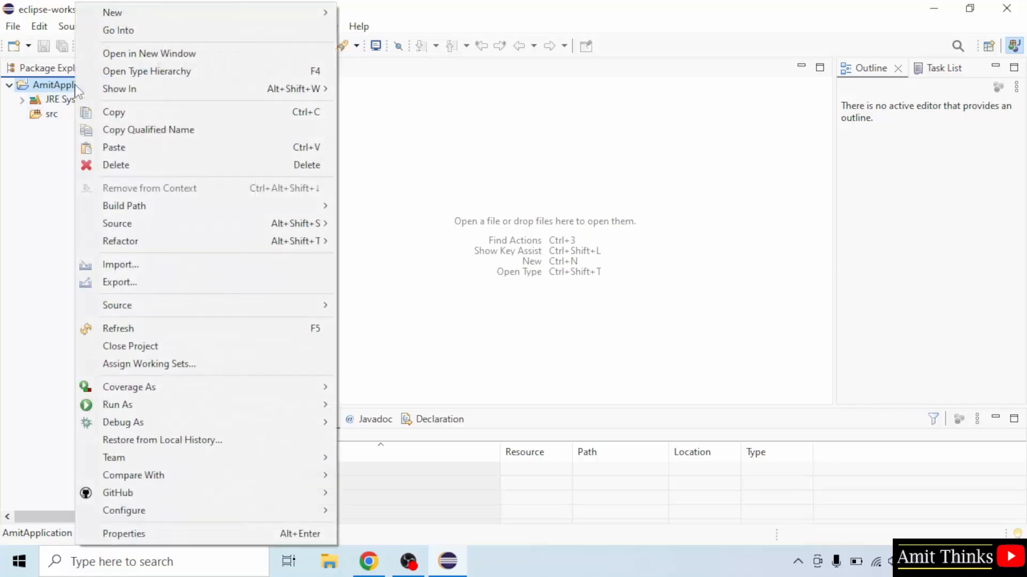
pyautogui.moveTo(321, 16)
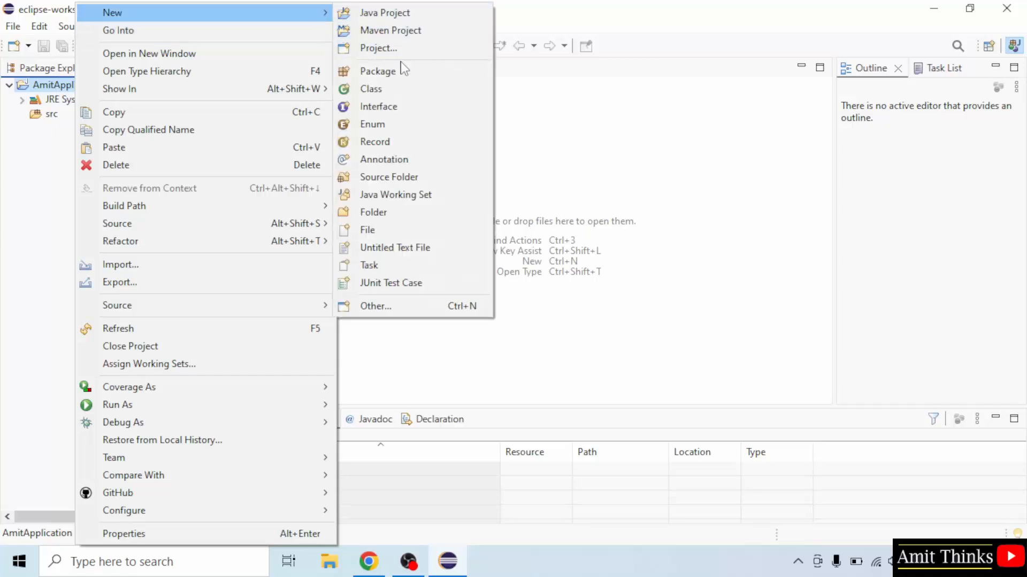
pyautogui.click(405, 85)
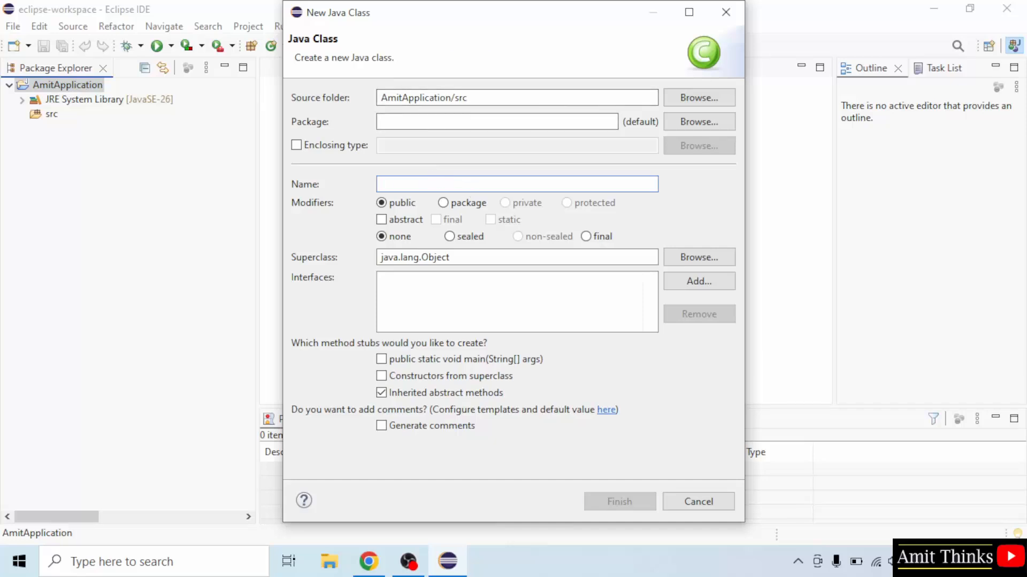
pyautogui.write('Demo')
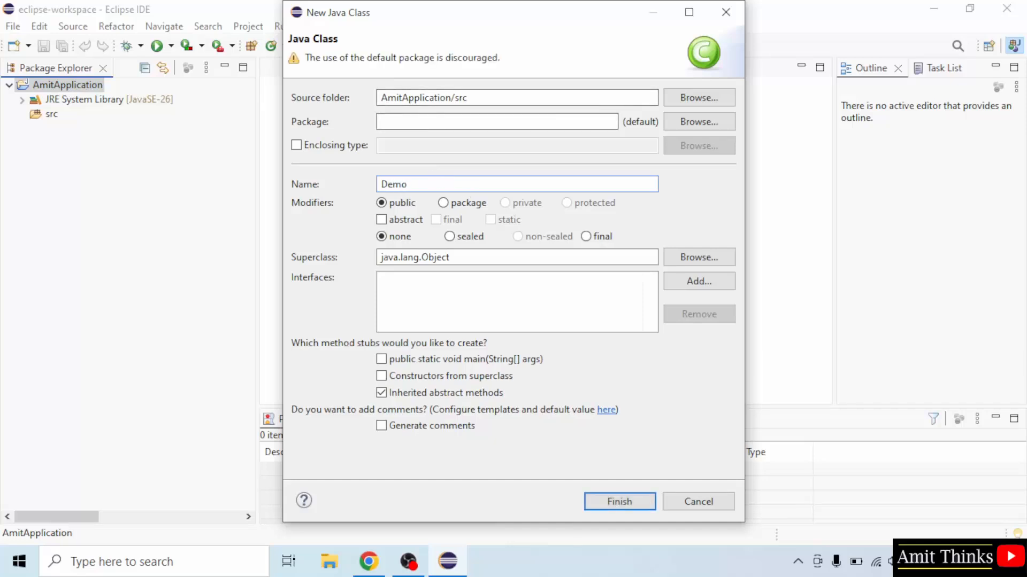
# - Create the class in package com.studyopedia with a public static void main stub and without inherited abstract methods
pyautogui.click(381, 359)
pyautogui.click(381, 393)
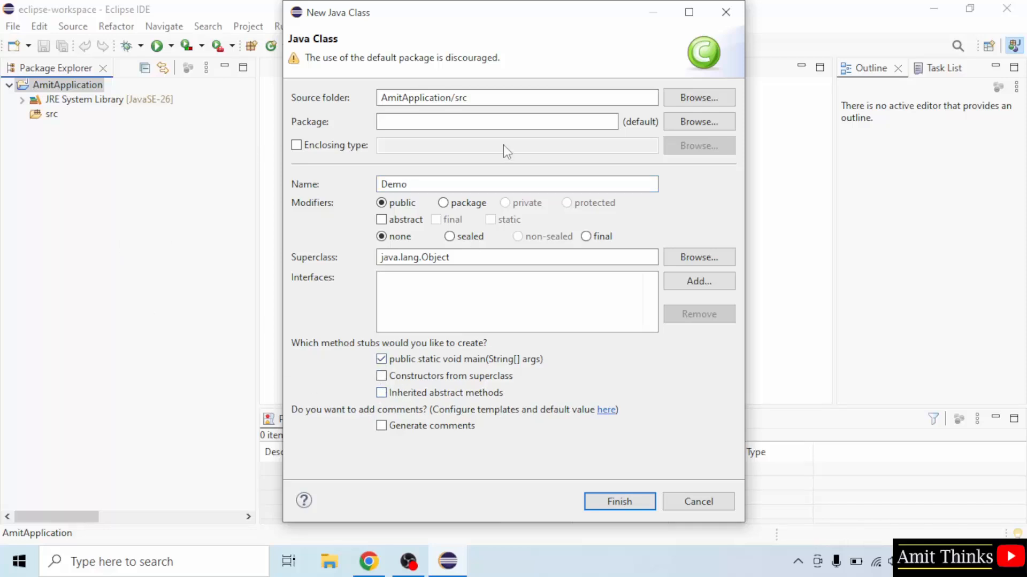
pyautogui.click(511, 122)
pyautogui.write('com')
pyautogui.write('.')
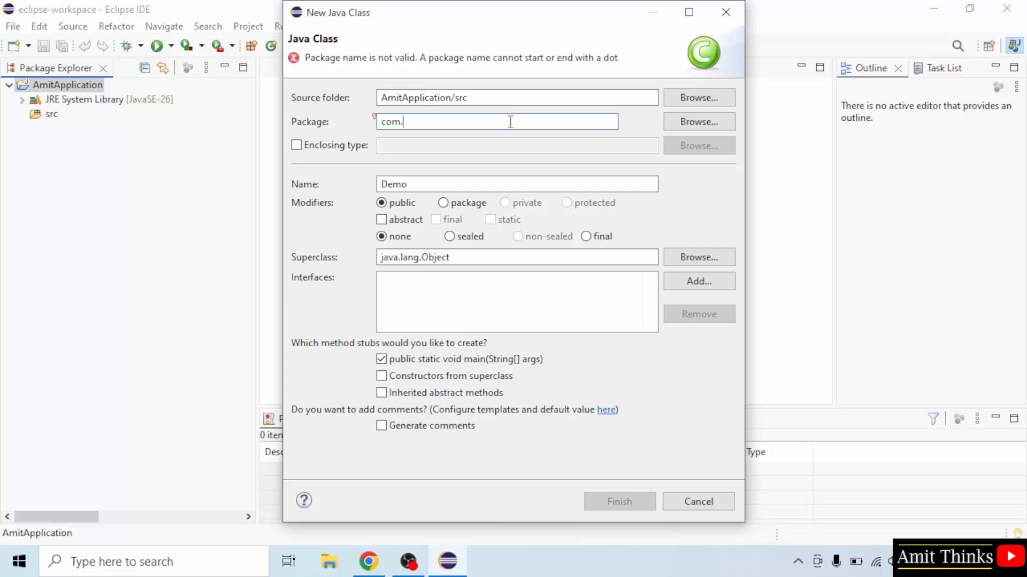
pyautogui.write('studyopedia')
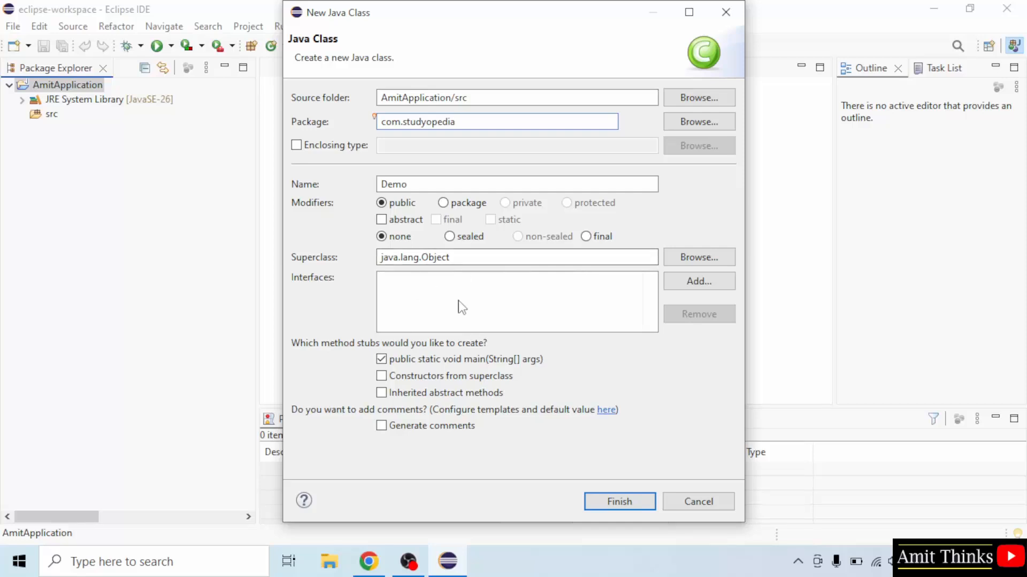
pyautogui.click(422, 184)
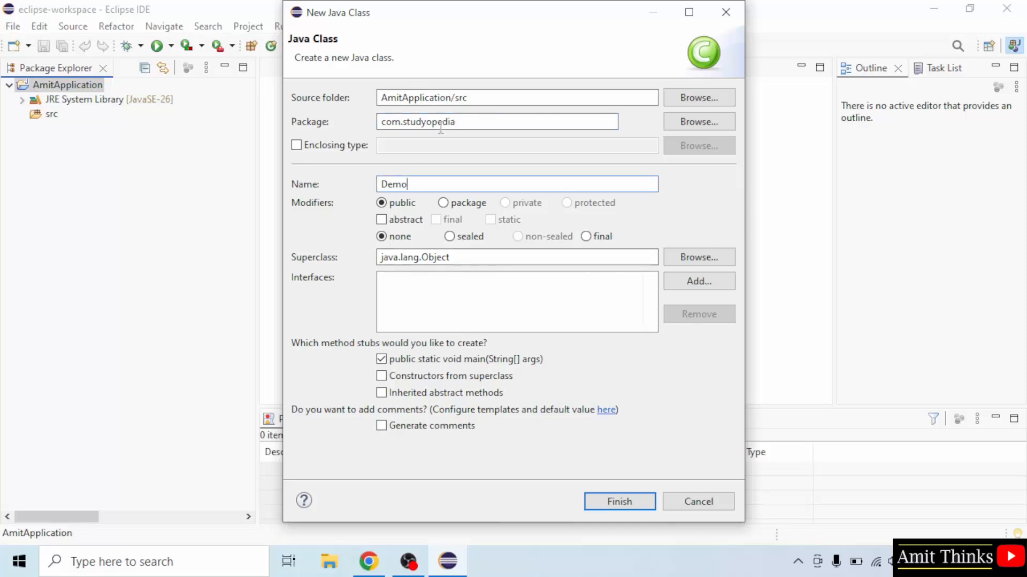
pyautogui.click(620, 503)
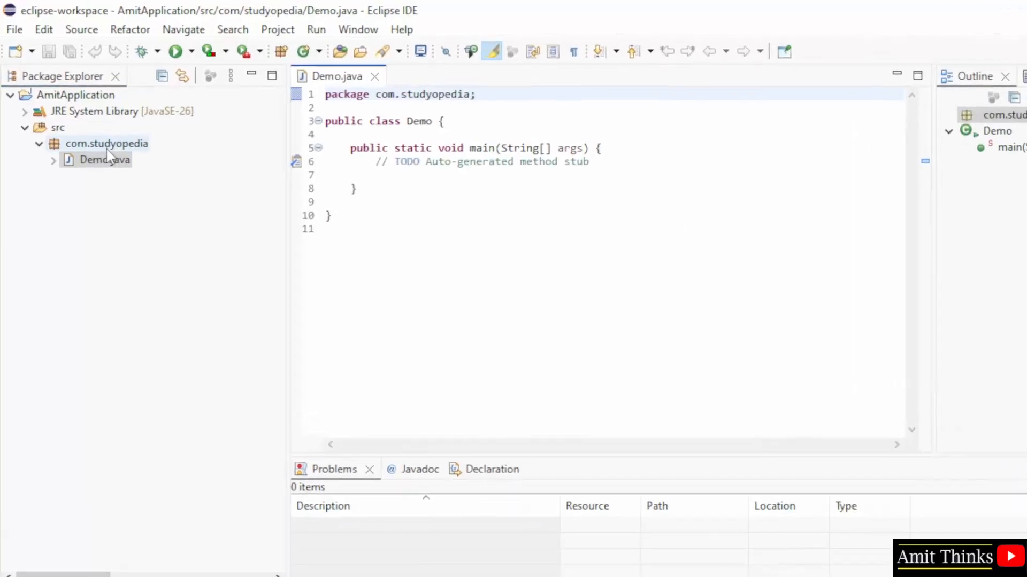
# - Add a System.out.println statement printing a person's full name on a new line in Demo's main method, and save all files
pyautogui.moveTo(325, 94); pyautogui.dragTo(478, 94)
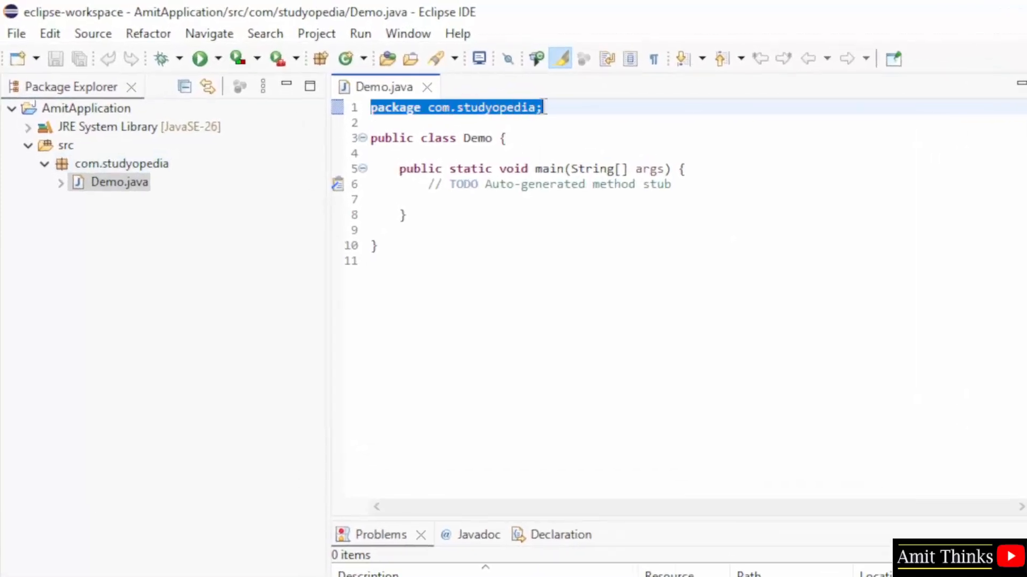
pyautogui.click(604, 200)
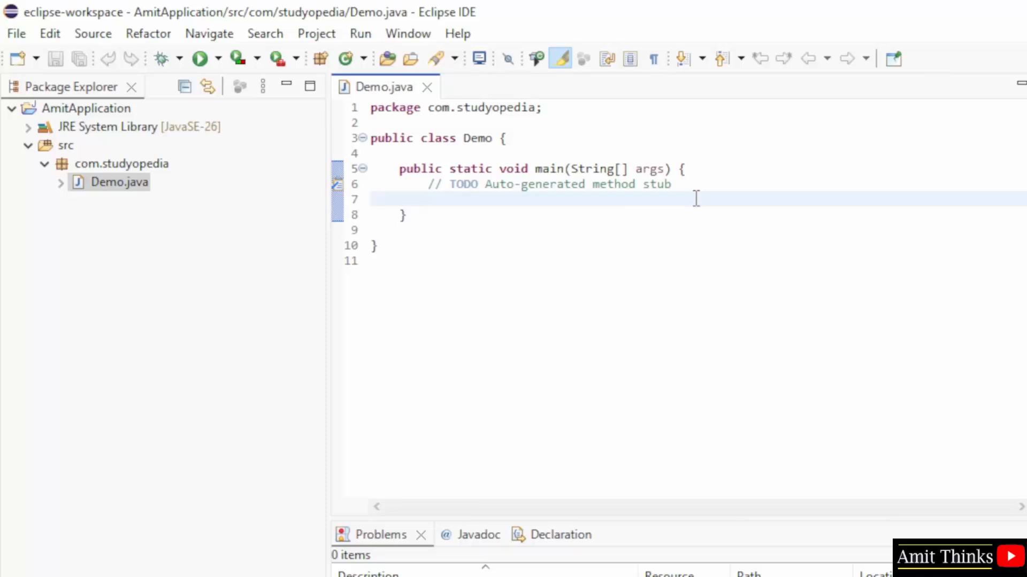
pyautogui.press('Return')
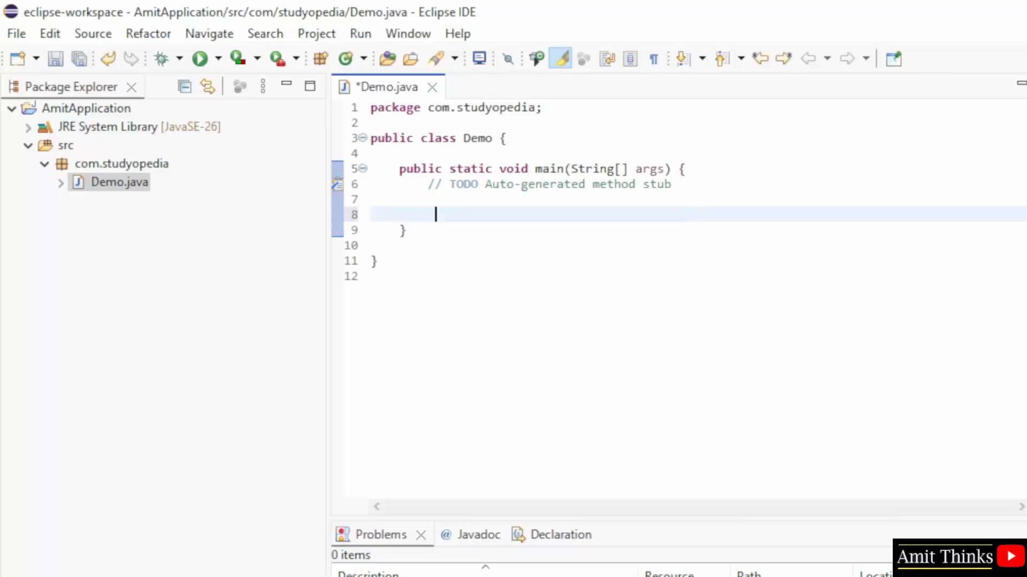
pyautogui.write('Syste')
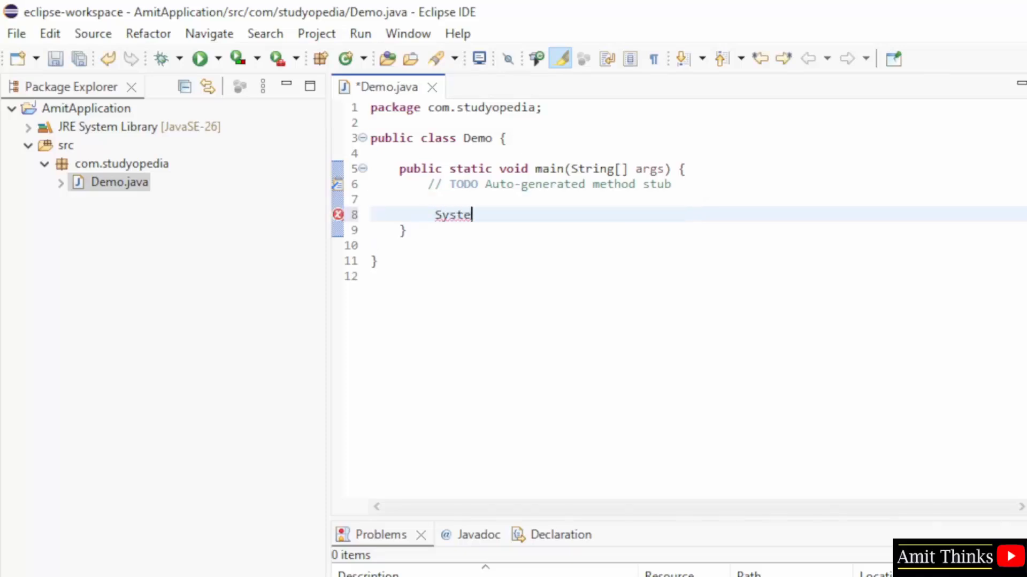
pyautogui.write('m.out.print')
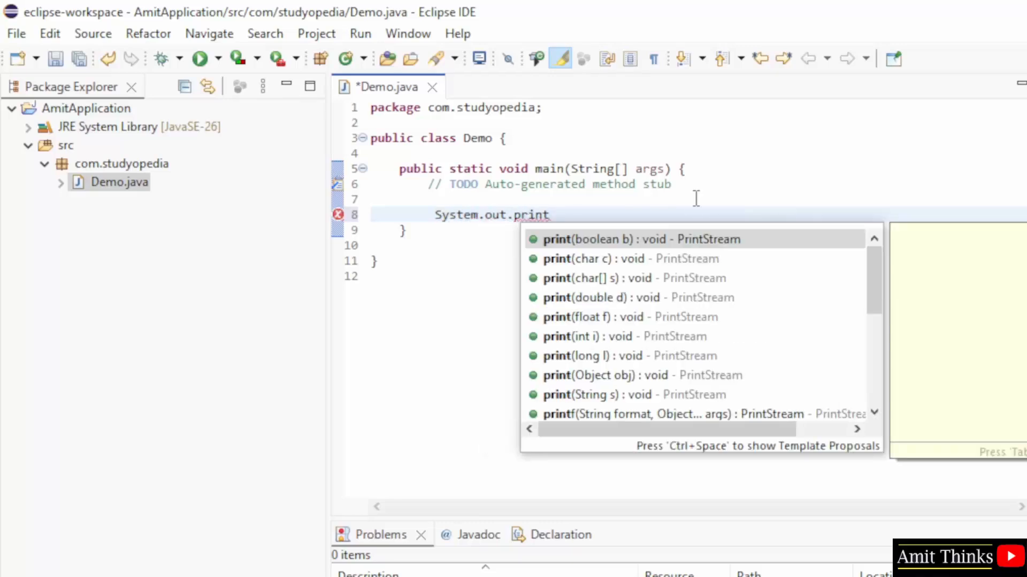
pyautogui.write('ln(')
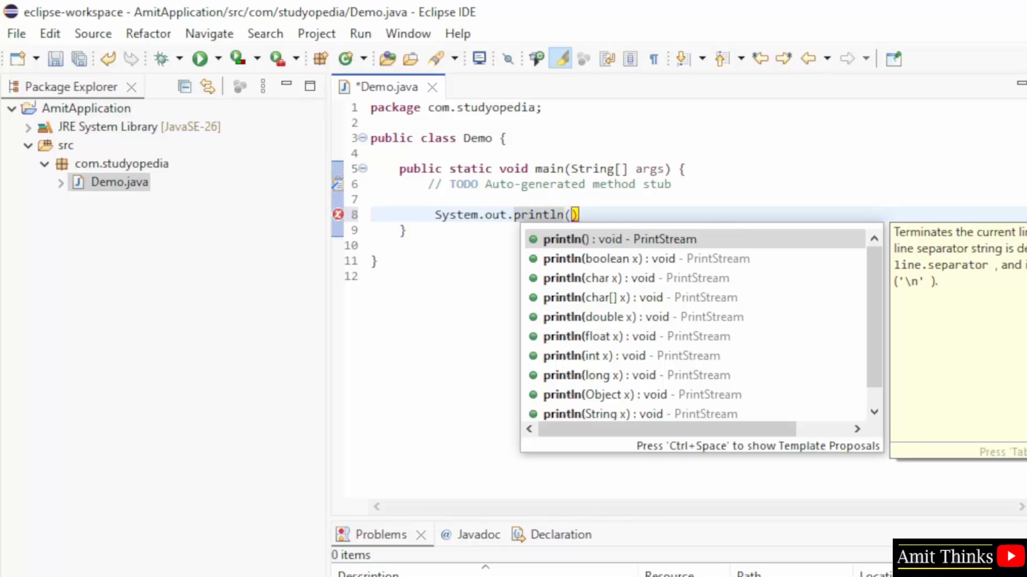
pyautogui.write('"Am')
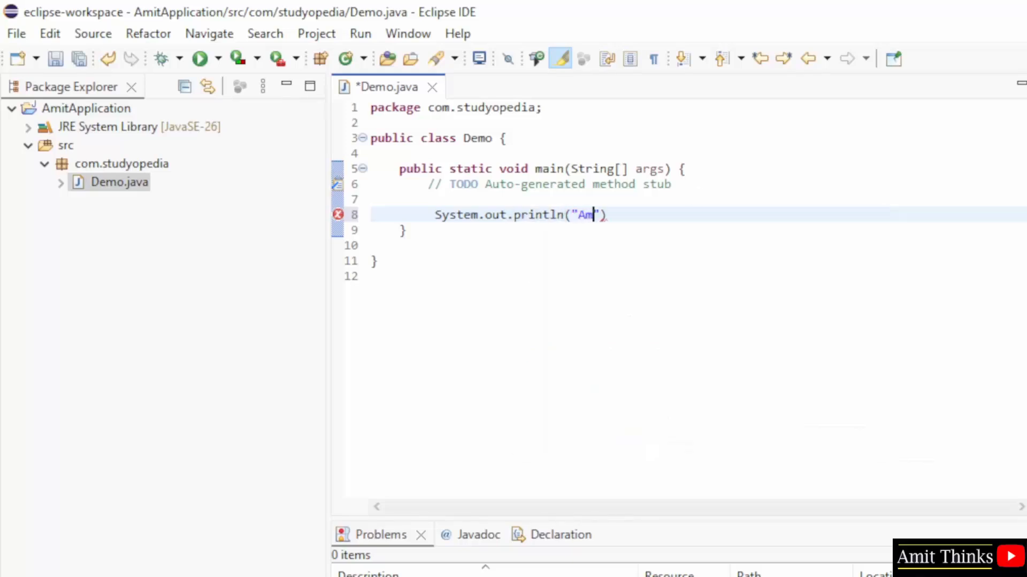
pyautogui.write('it Diwan");')
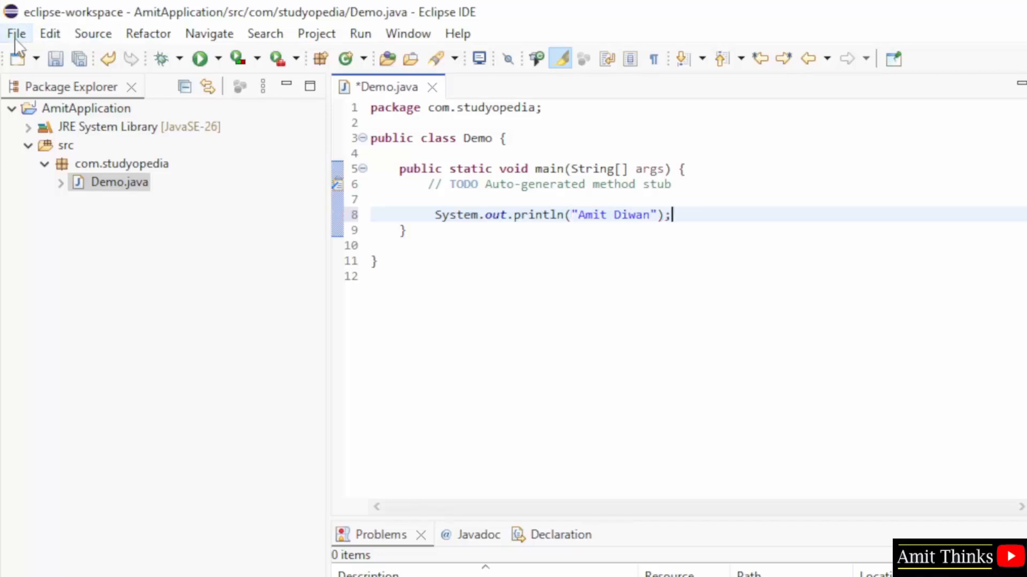
pyautogui.click(15, 36)
pyautogui.click(82, 253)
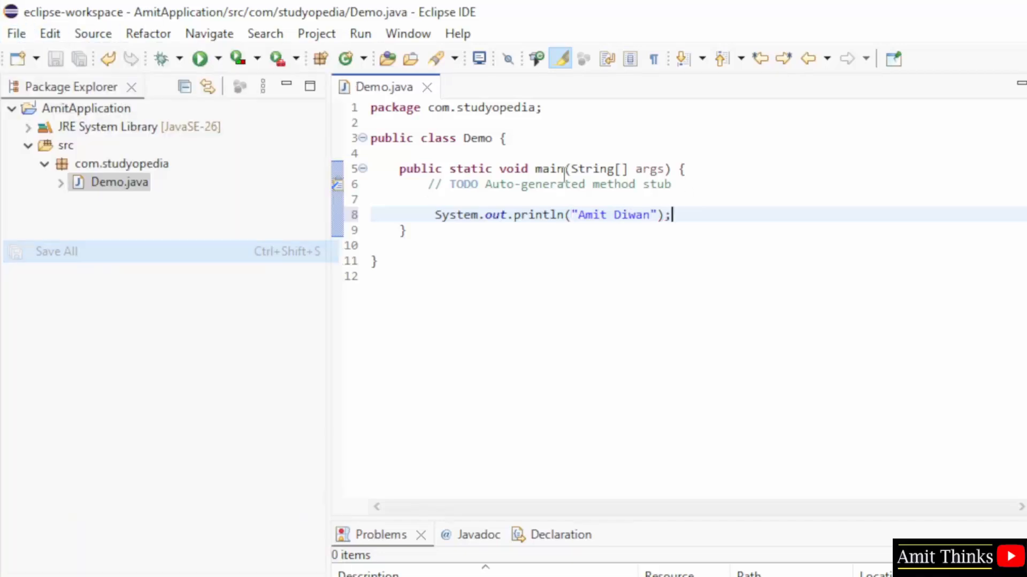
pyautogui.click(862, 371)
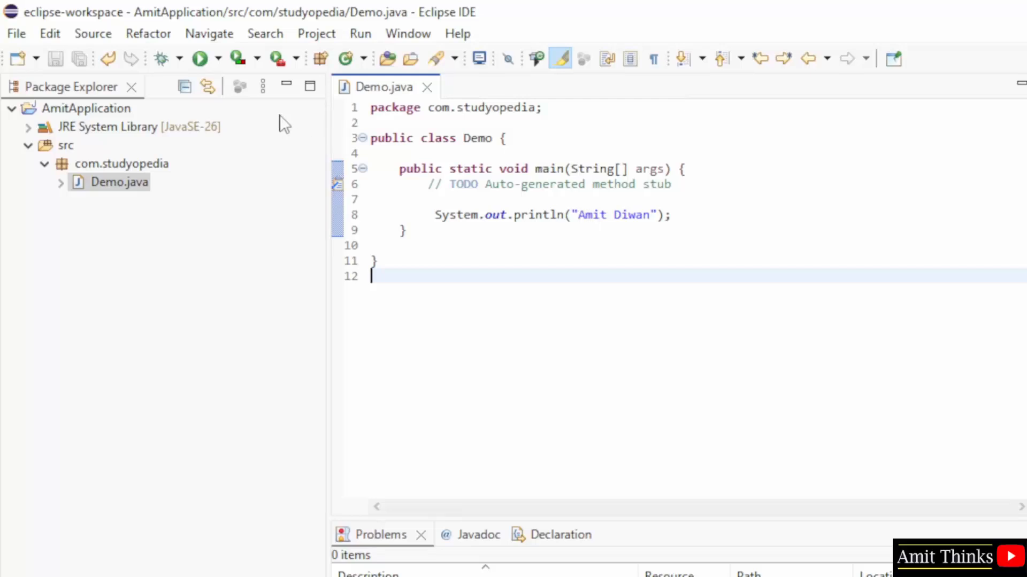
# - Run the Demo class and enlarge the Console area to compare its output with the printed string in the code
pyautogui.click(201, 57)
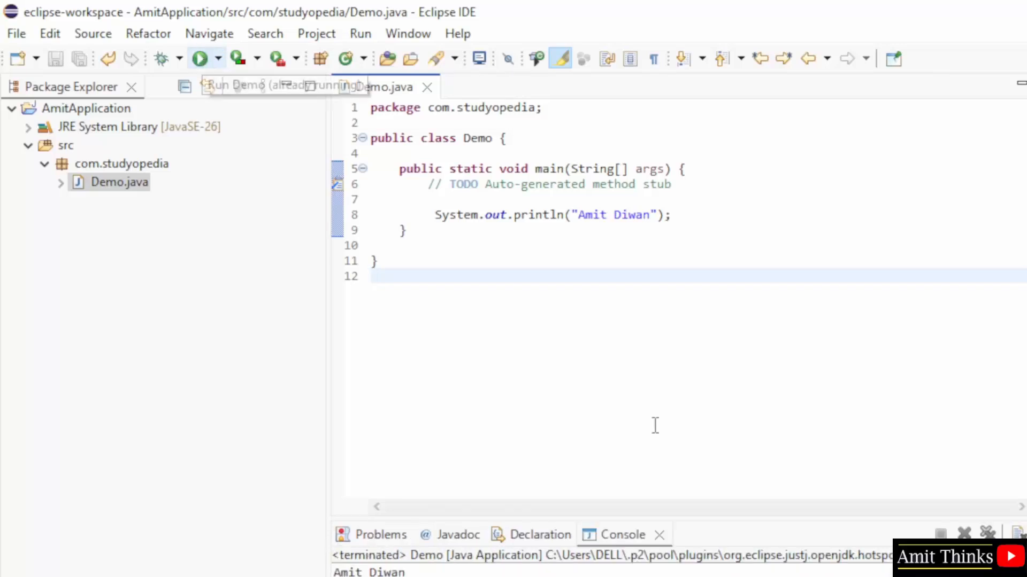
pyautogui.moveTo(724, 518); pyautogui.dragTo(669, 302)
pyautogui.moveTo(578, 214); pyautogui.dragTo(665, 215)
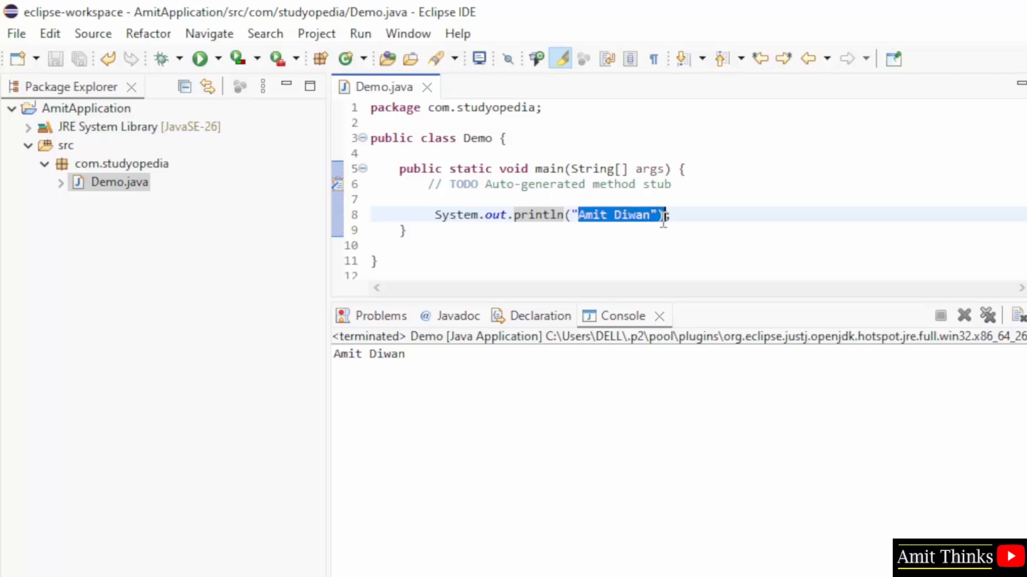
pyautogui.moveTo(375, 362); pyautogui.dragTo(316, 361)
pyautogui.click(770, 471)
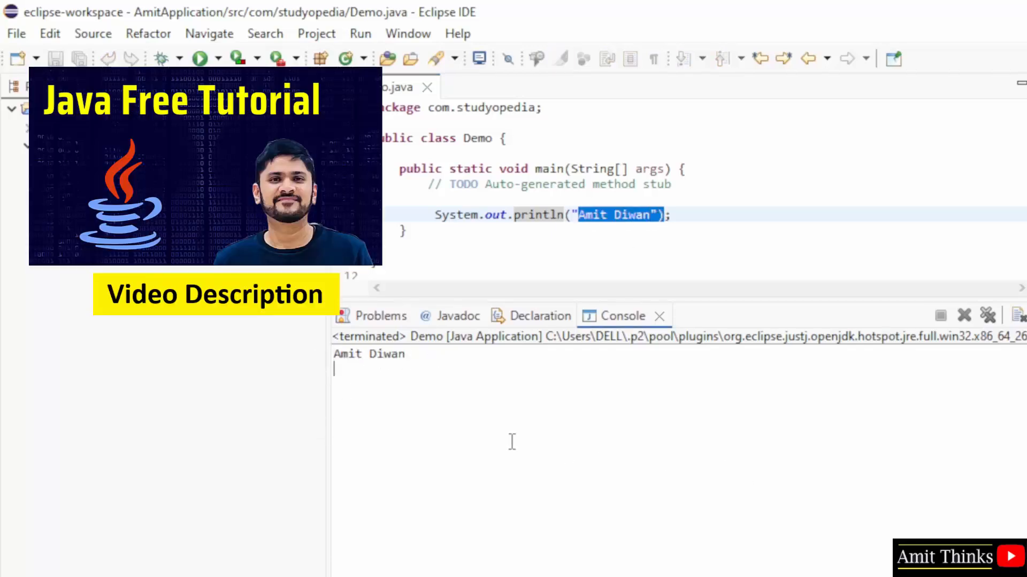